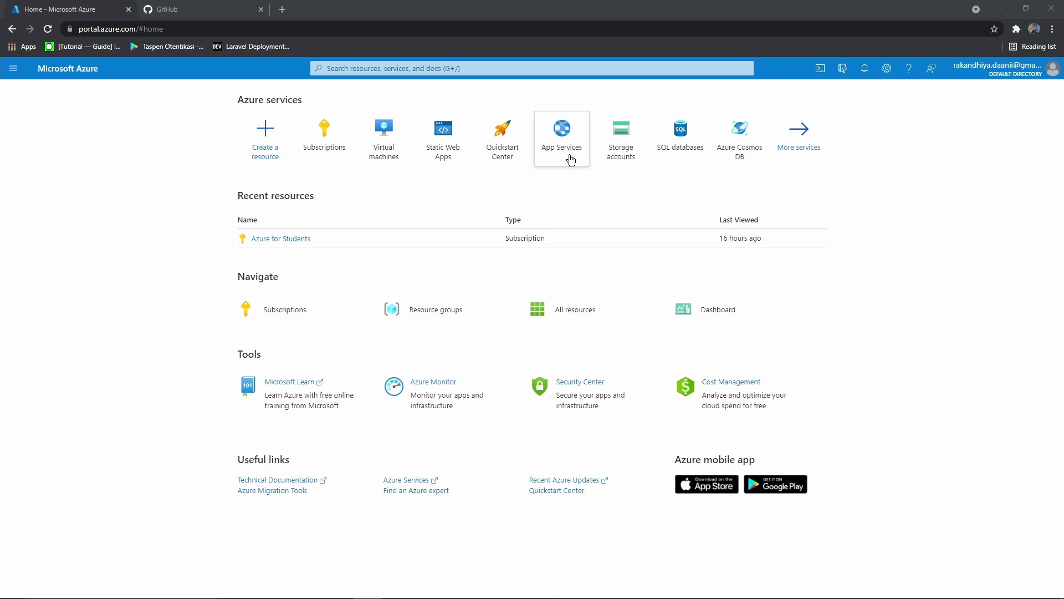
# Open the App Services list from the Azure services tiles on the home page
pyautogui.moveTo(570, 159)
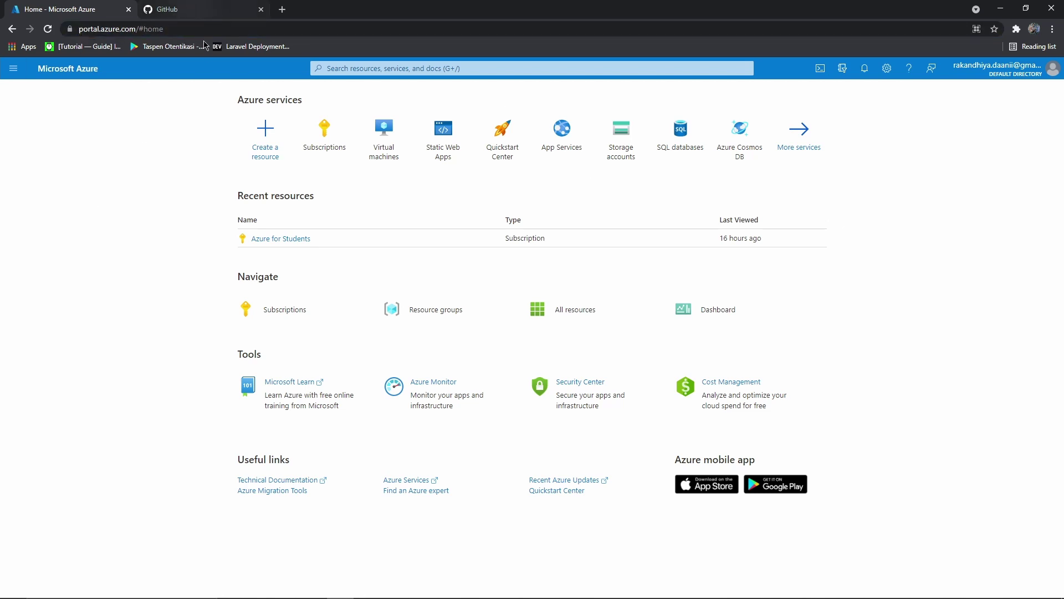
pyautogui.click(555, 151)
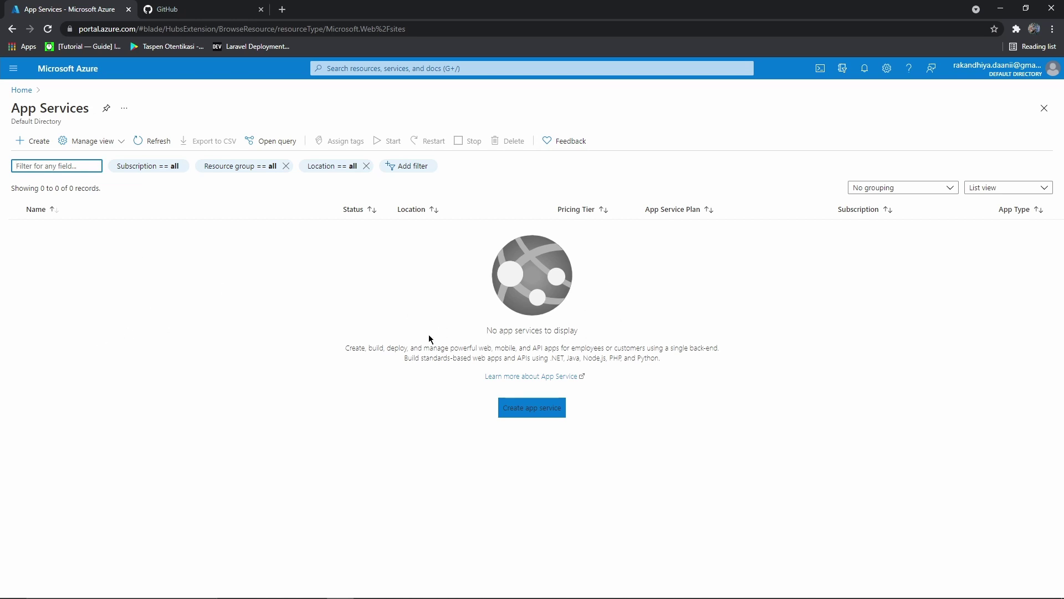
# Start a new web app from the empty App Services list
pyautogui.click(521, 415)
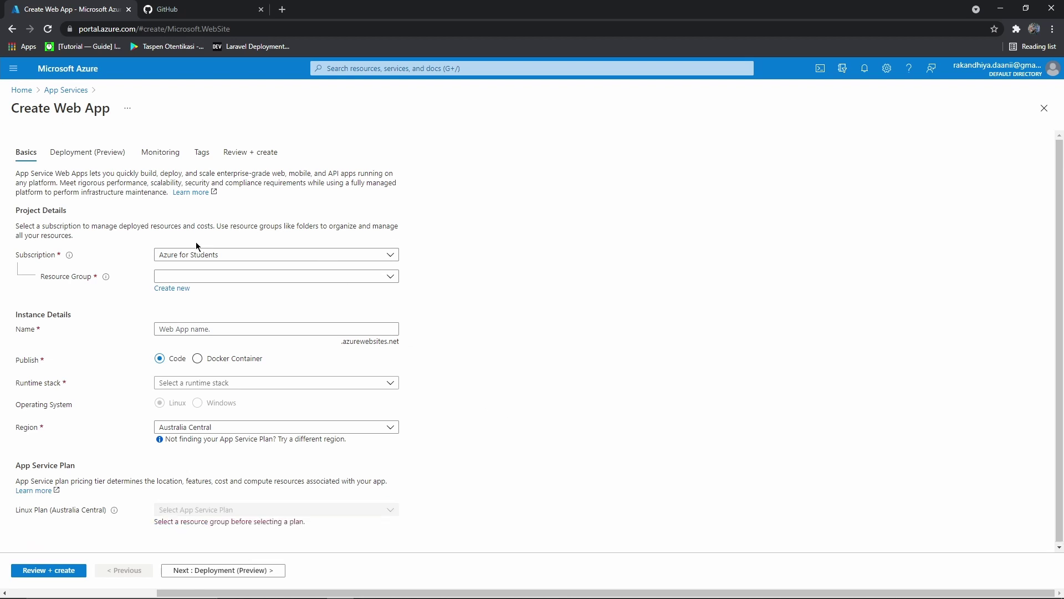
# Create a new resource group named belajar-vps for the web app
pyautogui.click(179, 277)
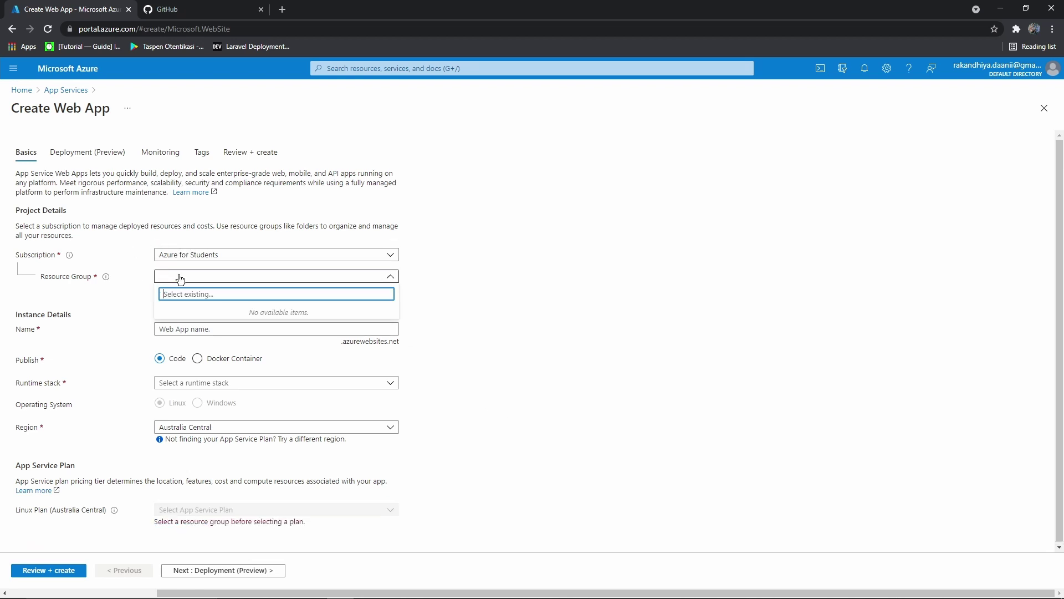
pyautogui.click(121, 303)
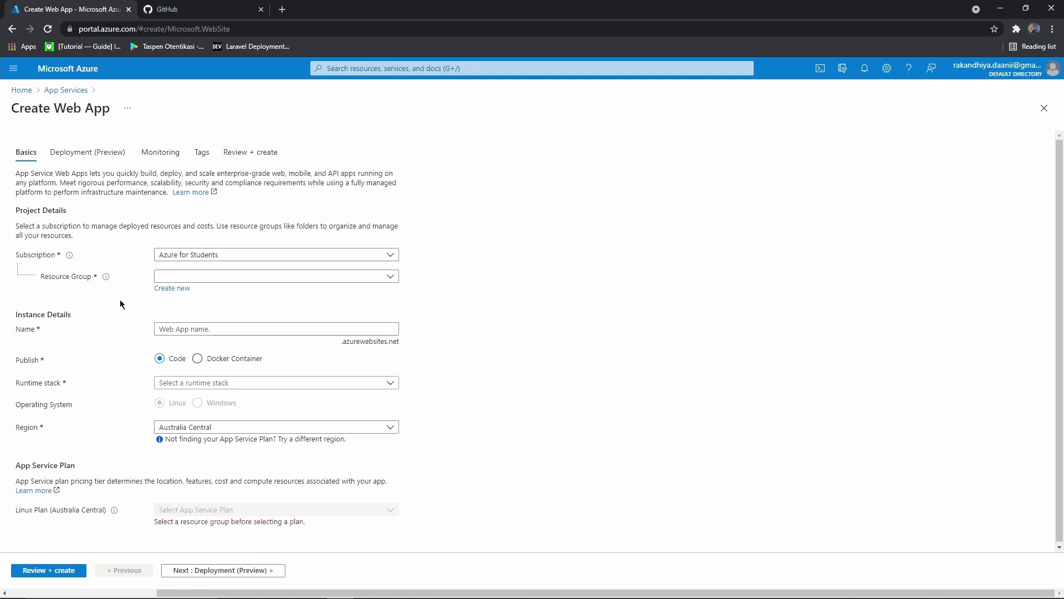
pyautogui.click(171, 288)
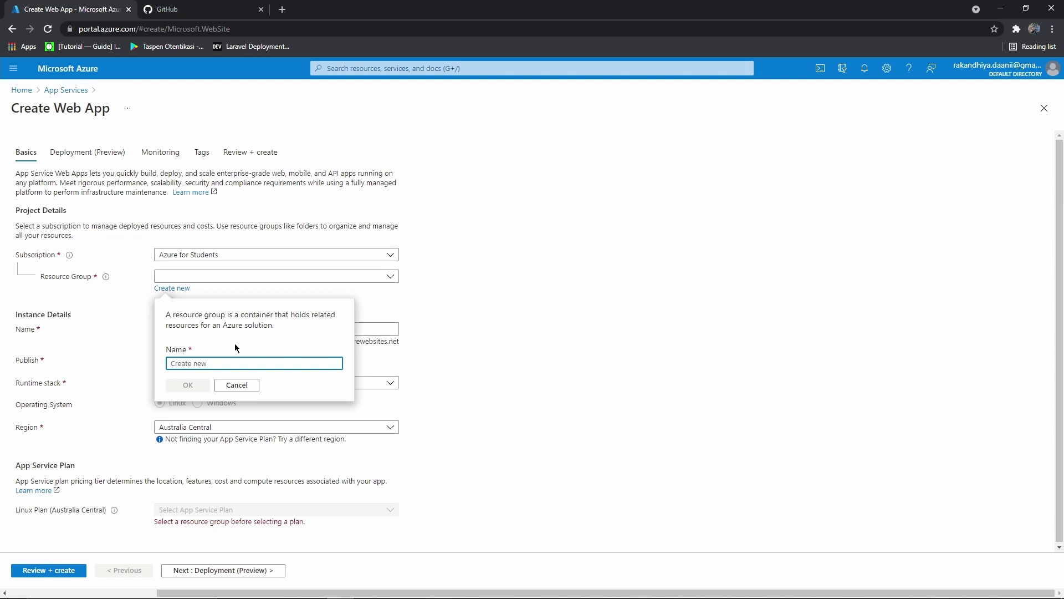
pyautogui.write('belajar-v')
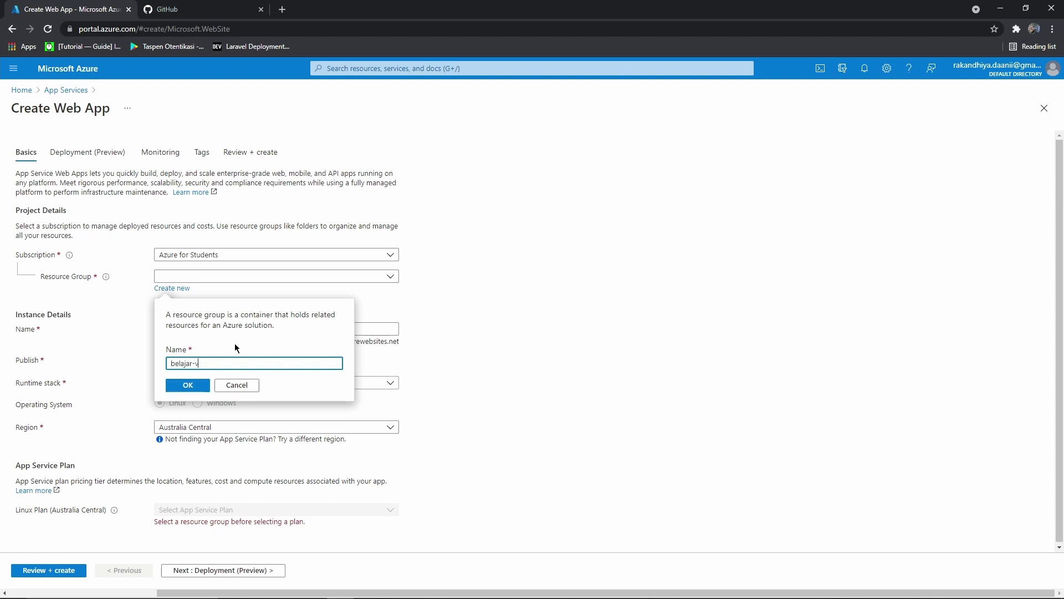
pyautogui.write('ps')
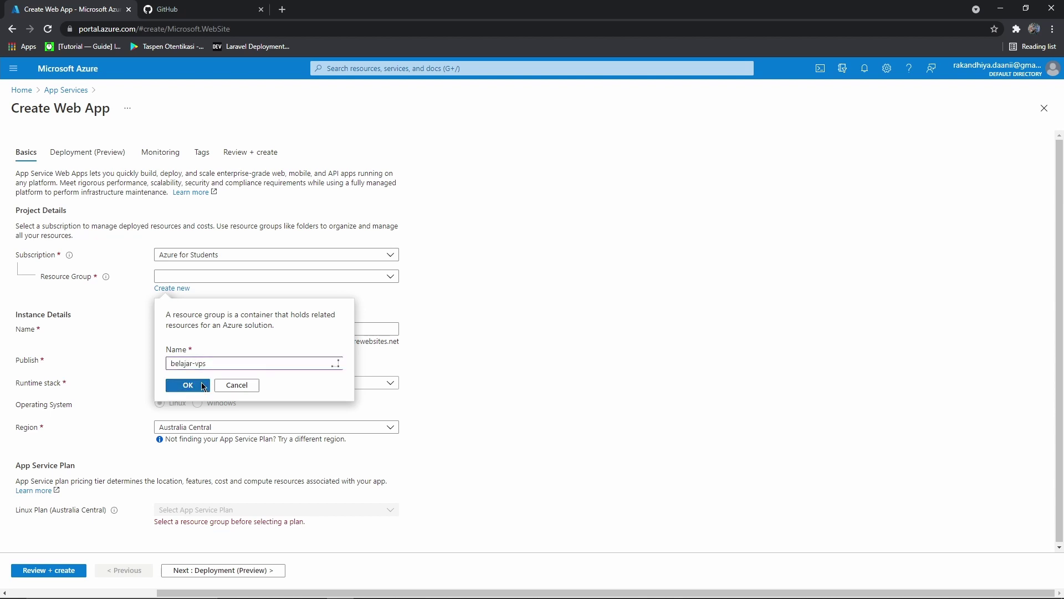
pyautogui.click(188, 385)
# Name the web app belajar-vps
pyautogui.click(178, 330)
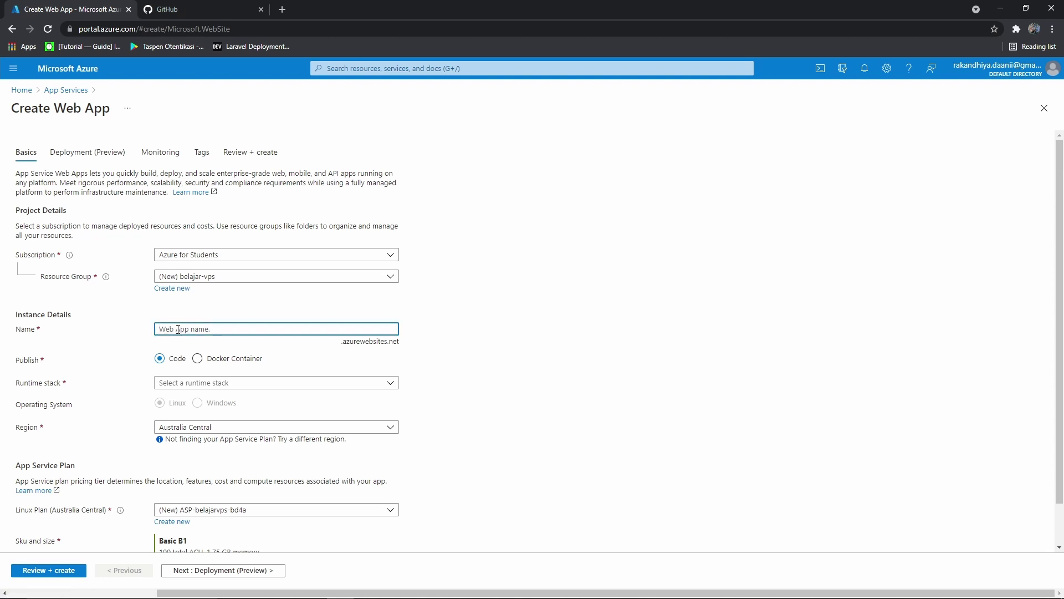
pyautogui.write('beleja')
pyautogui.press('BackSpace')
pyautogui.write('ajar-vps')
pyautogui.scroll(-1, 122, 384)
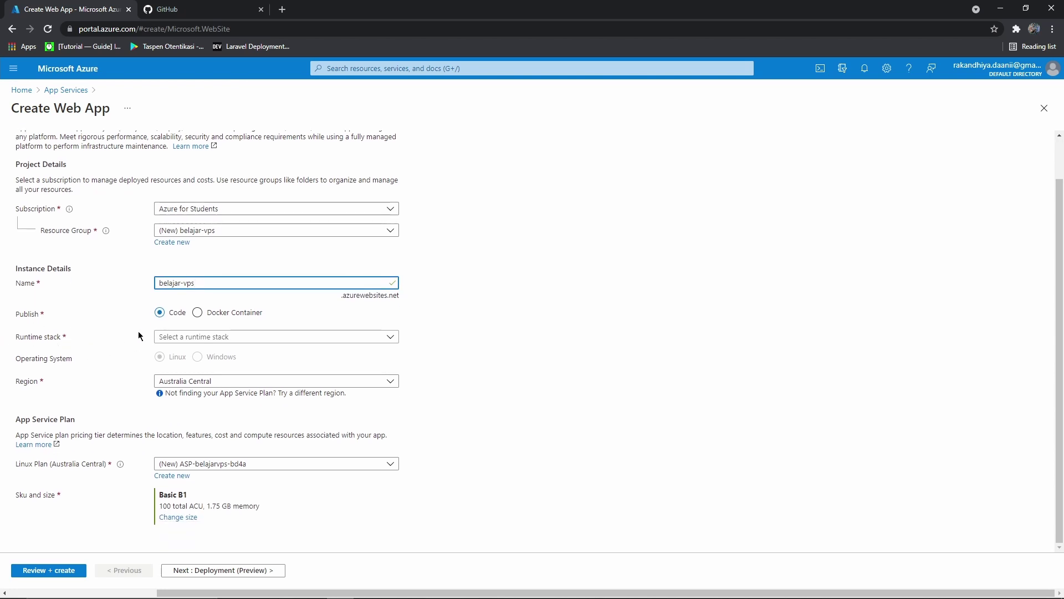
# Choose PHP 7.4 as the web app's runtime stack
pyautogui.click(178, 342)
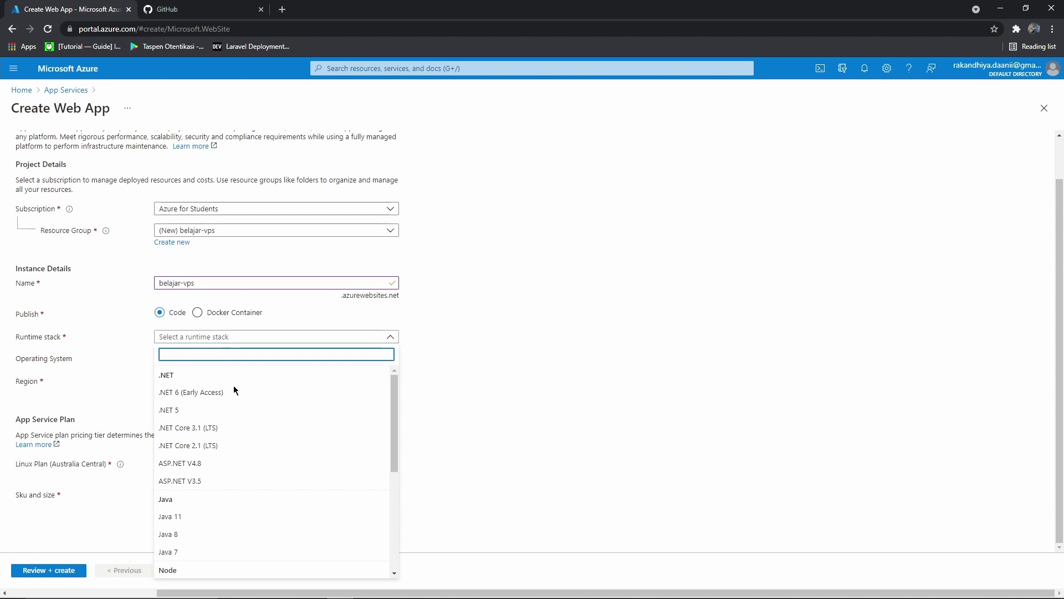
pyautogui.scroll(-3, 254, 428)
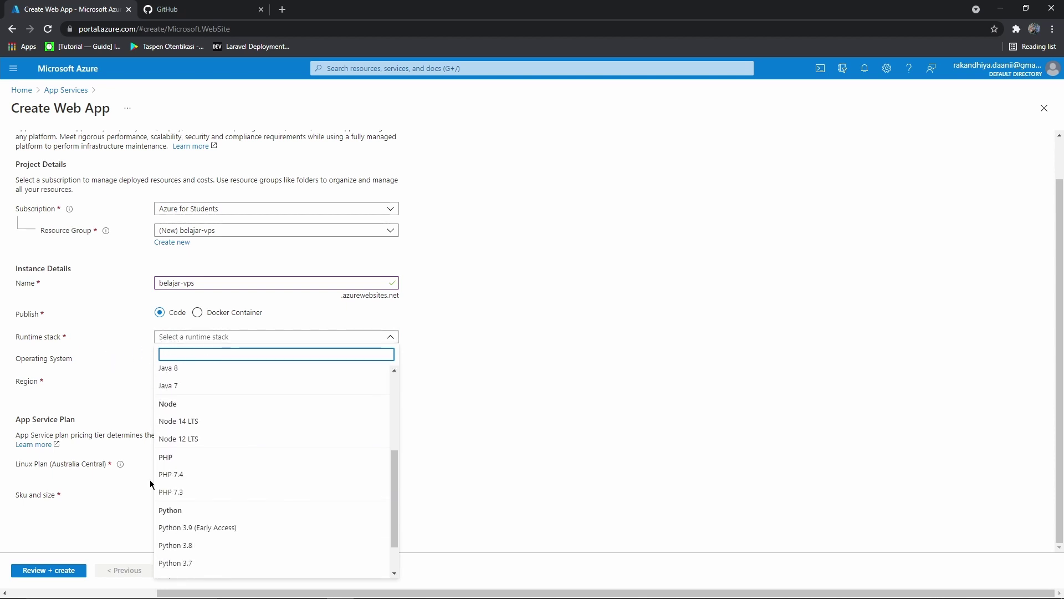
pyautogui.click(190, 480)
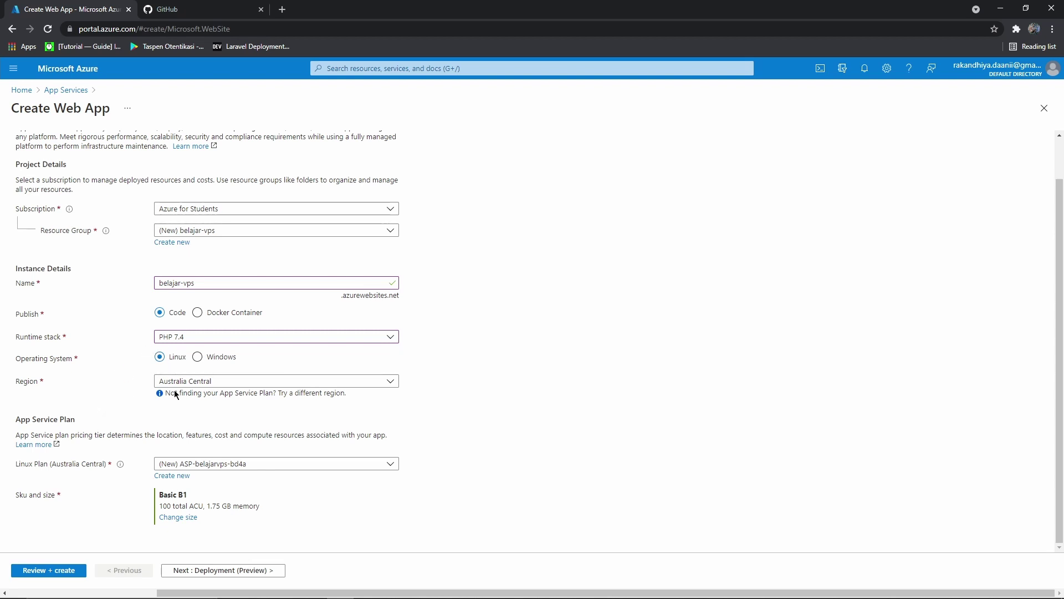
# Keep Australia Central as the region and continue to the Deployment (Preview) tab
pyautogui.click(202, 380)
pyautogui.click(203, 381)
pyautogui.moveTo(16, 419); pyautogui.dragTo(77, 420)
pyautogui.click(115, 417)
pyautogui.moveTo(7, 426); pyautogui.dragTo(92, 425)
pyautogui.click(92, 424)
pyautogui.scroll(1, 188, 222)
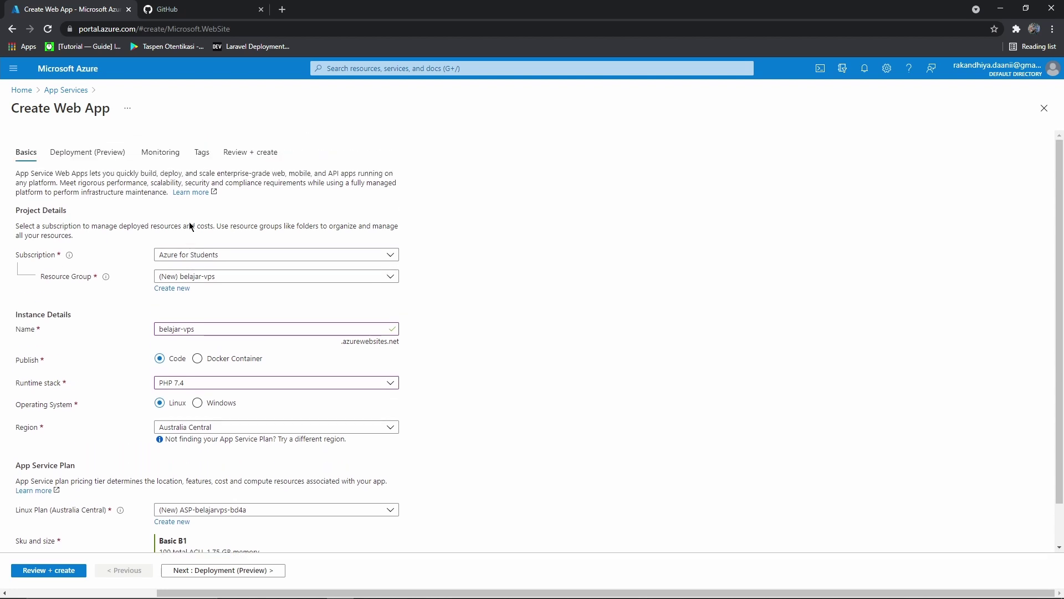
pyautogui.scroll(-1, 188, 222)
pyautogui.click(268, 570)
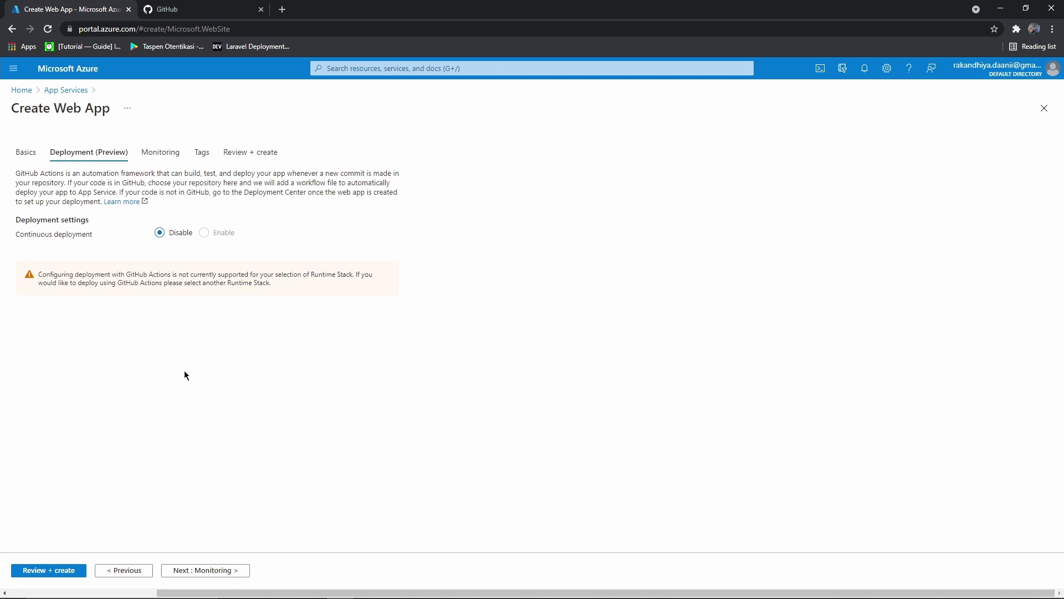
# Skip Monitoring with Application Insights left at No and reach the Tags tab
pyautogui.click(214, 573)
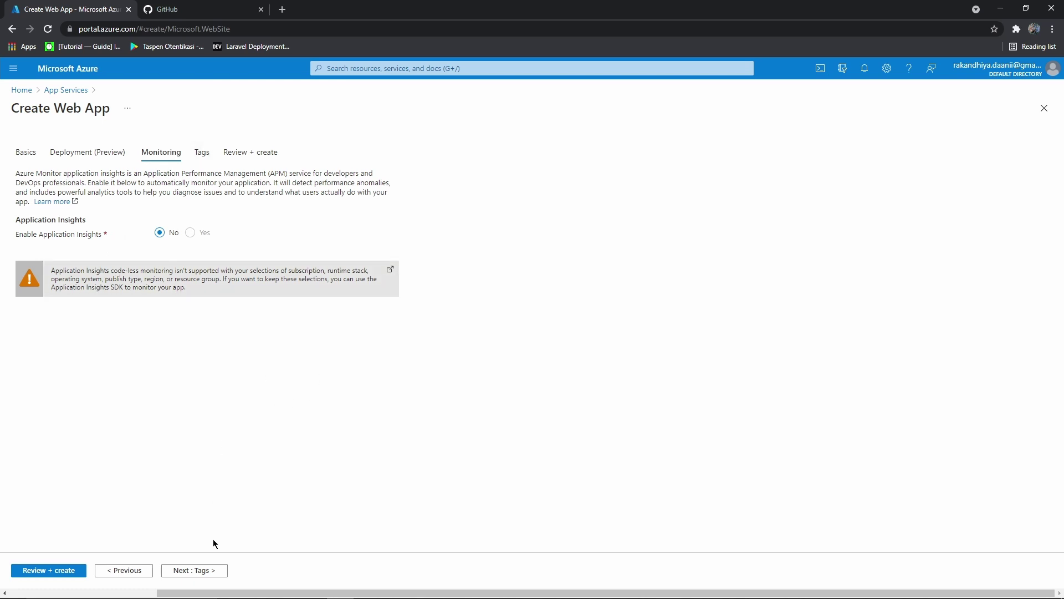
pyautogui.click(211, 569)
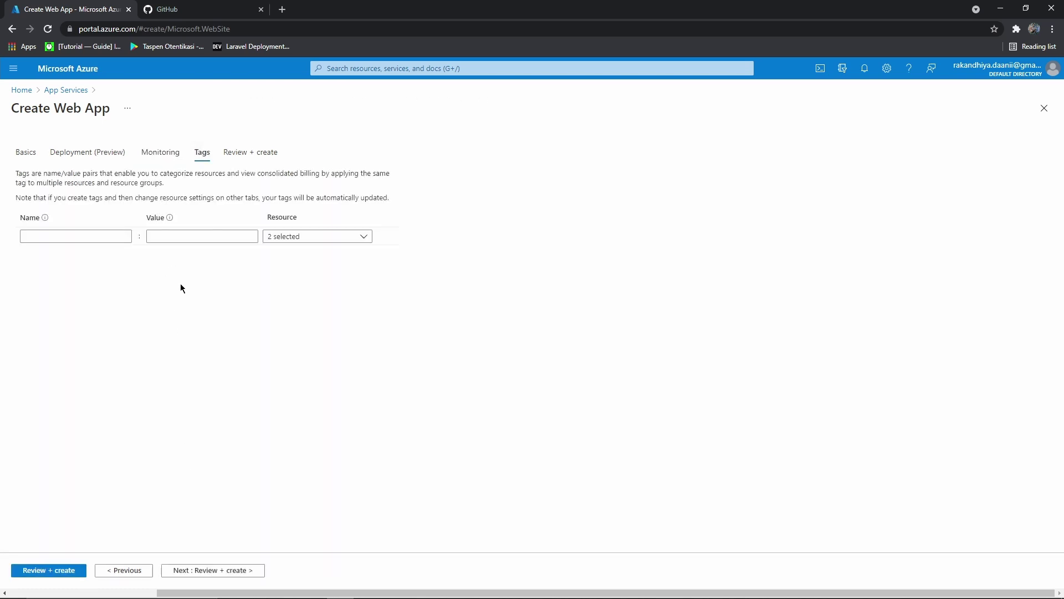
# Tag both the web app and its plan with kategori: belajar vps, then open Review + create
pyautogui.click(109, 235)
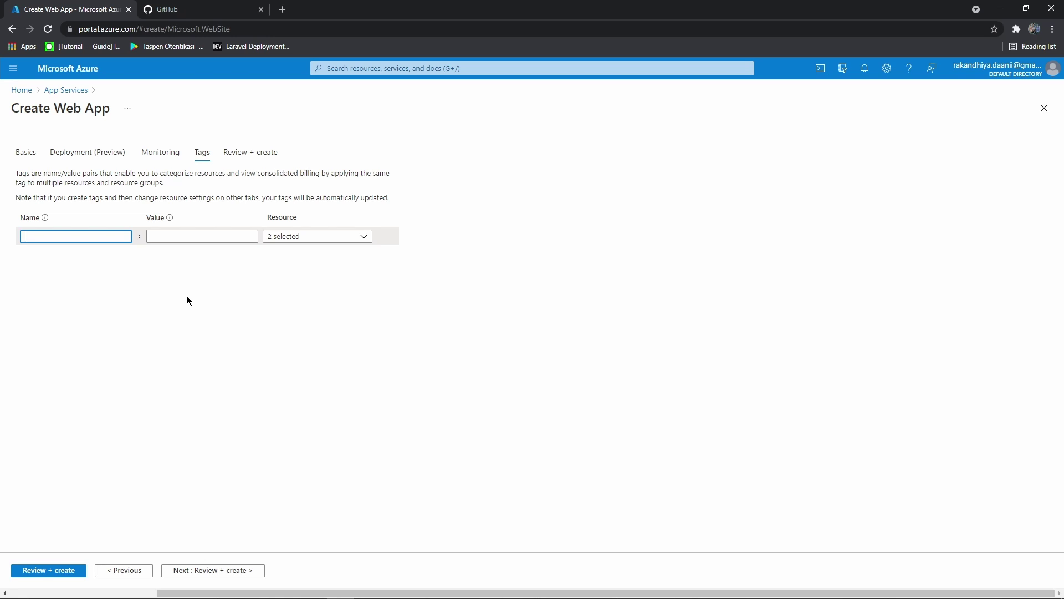
pyautogui.write('kategorie')
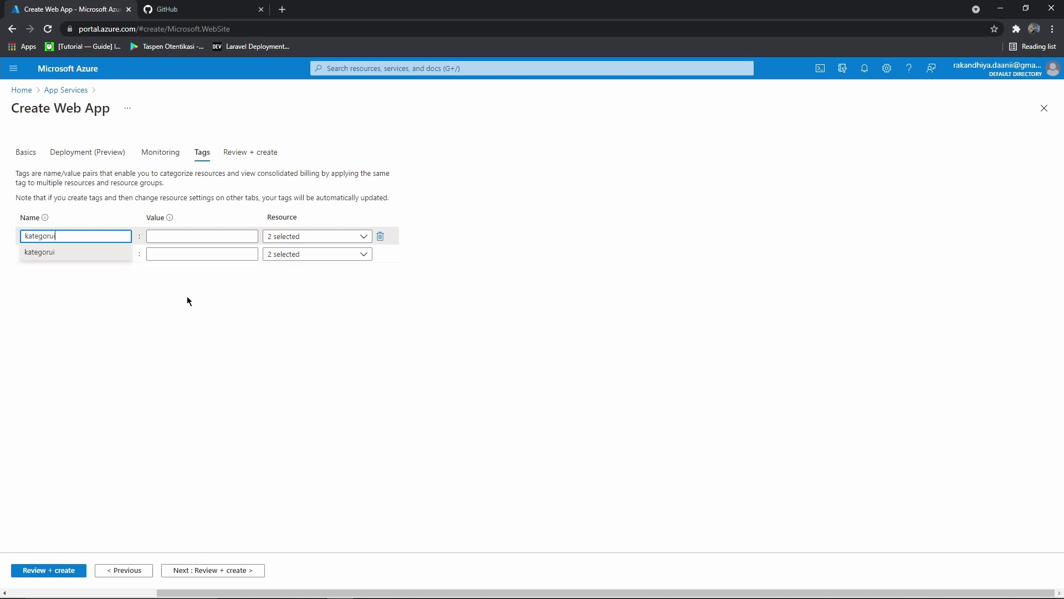
pyautogui.press('BackSpace')
pyautogui.press('BackSpace')
pyautogui.click(194, 235)
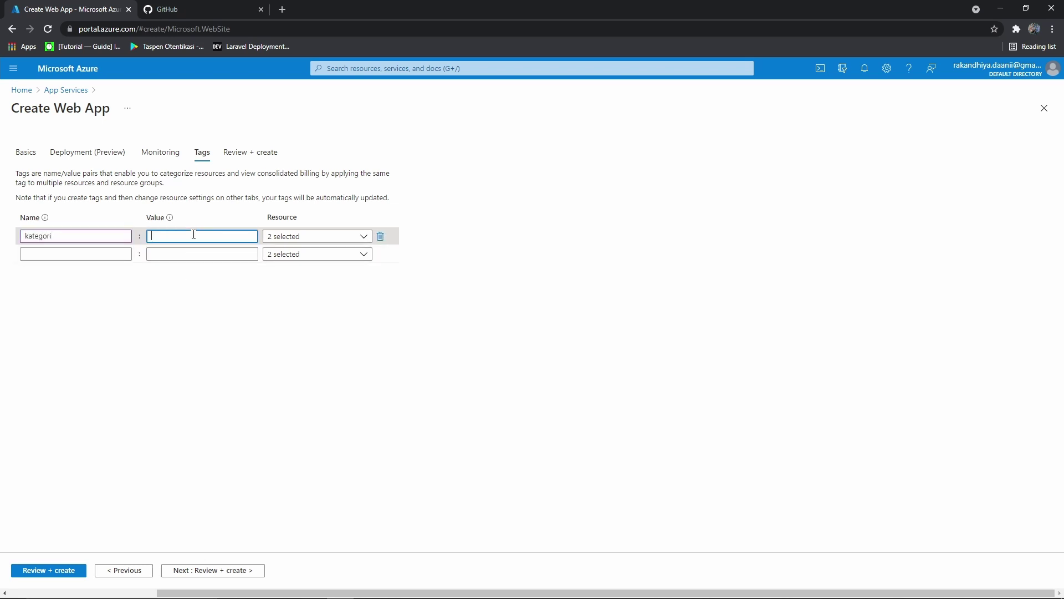
pyautogui.click(267, 237)
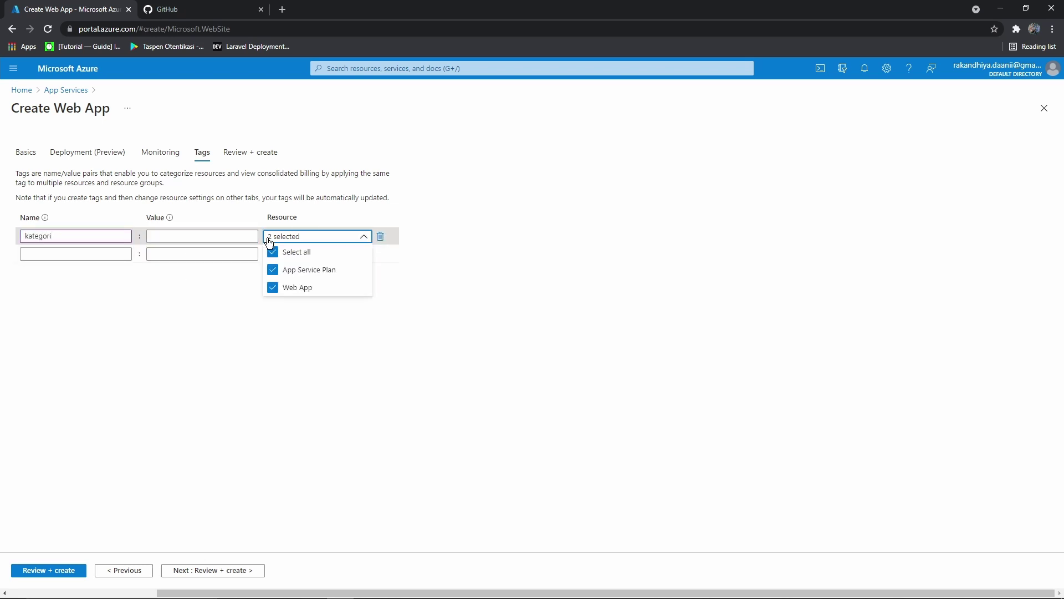
pyautogui.click(231, 237)
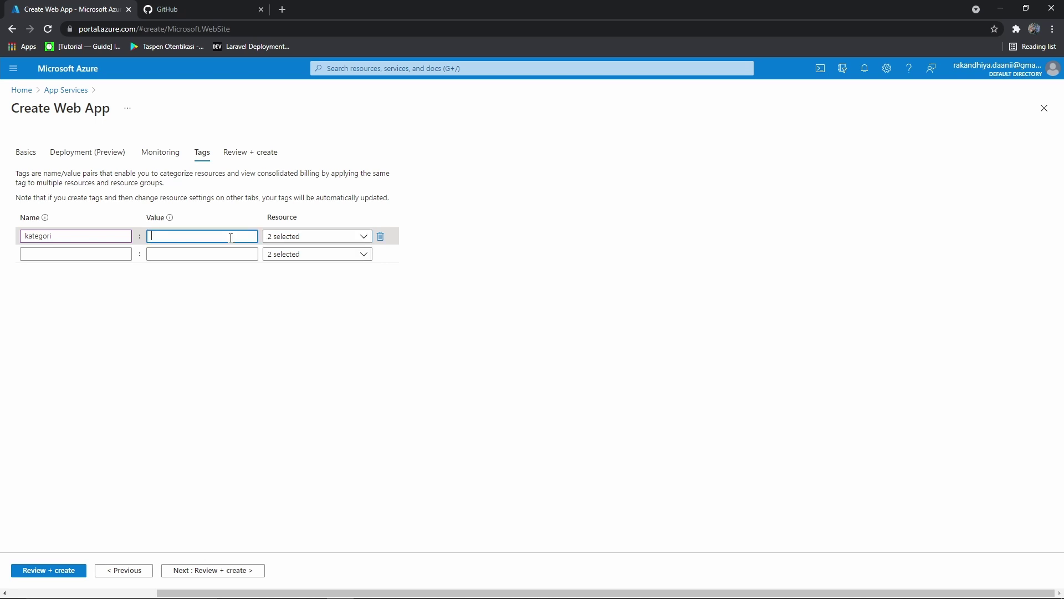
pyautogui.write('belajar')
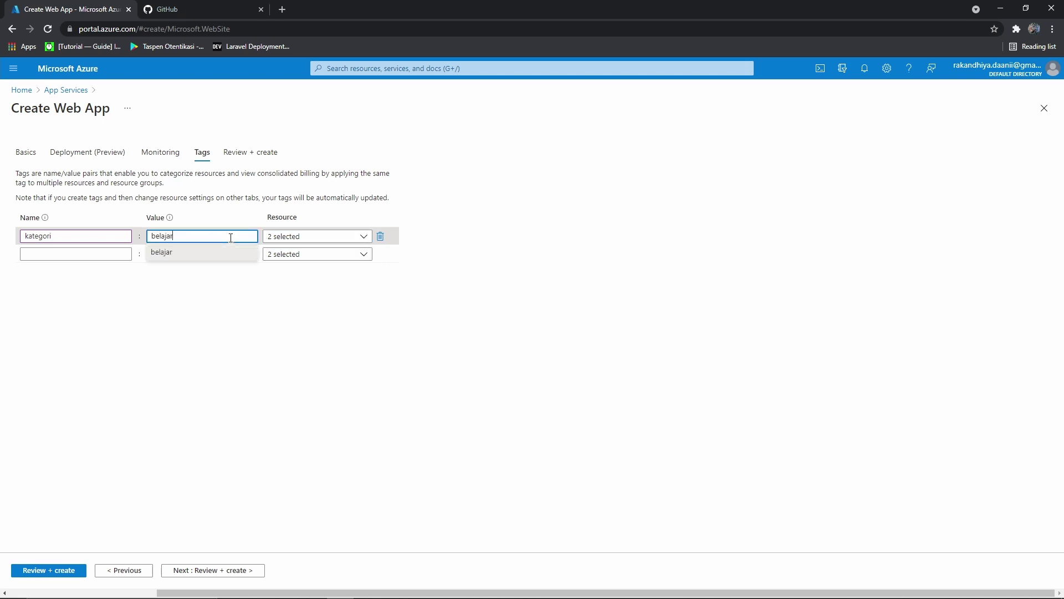
pyautogui.write(' vps')
pyautogui.click(337, 467)
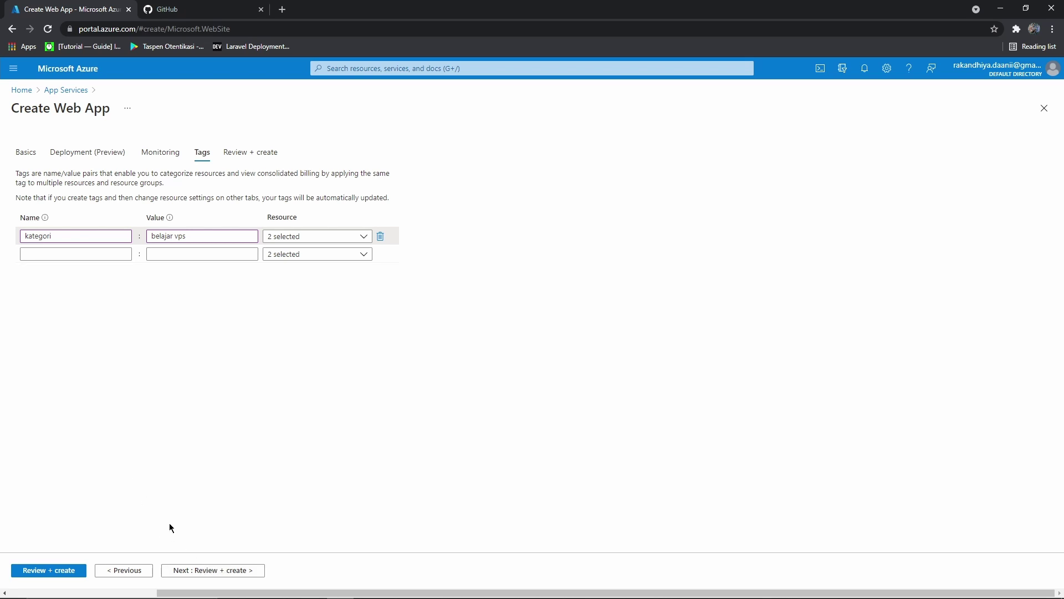
pyautogui.click(216, 572)
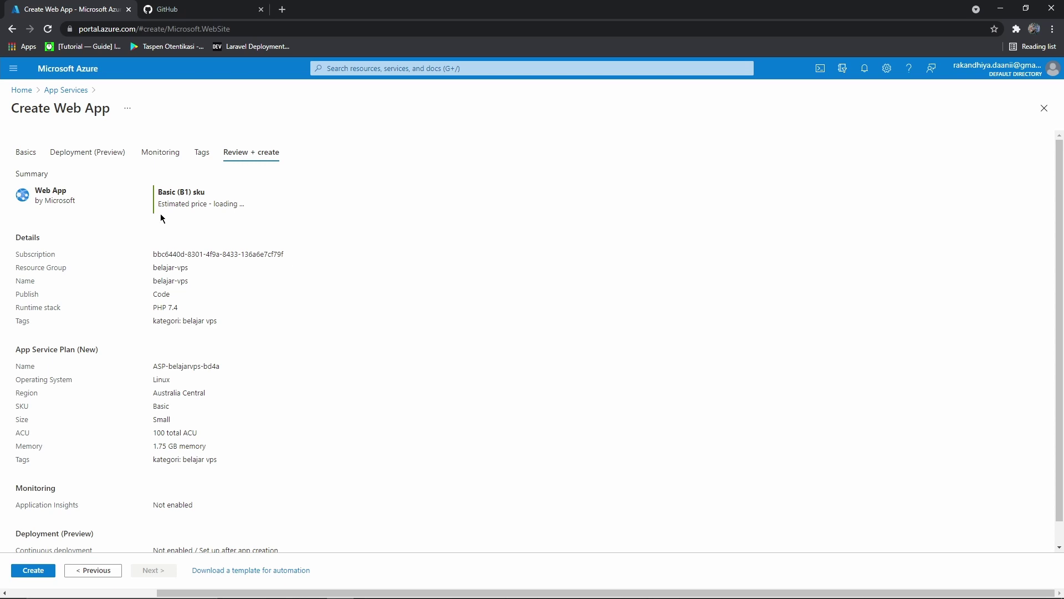
# Scroll through the review summary and check the estimated price
pyautogui.scroll(-1, 160, 218)
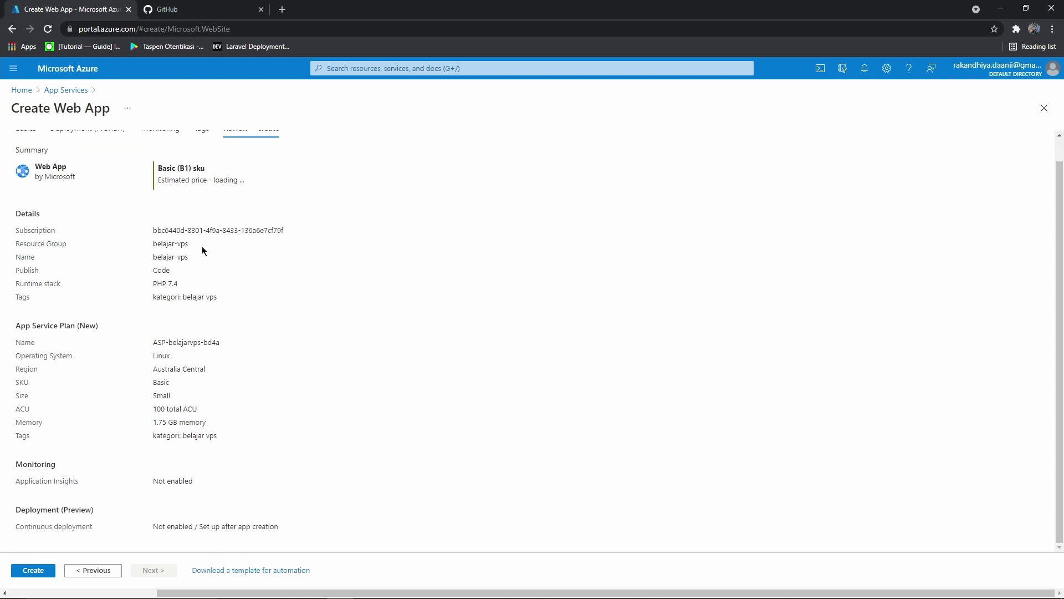
pyautogui.scroll(1, 206, 242)
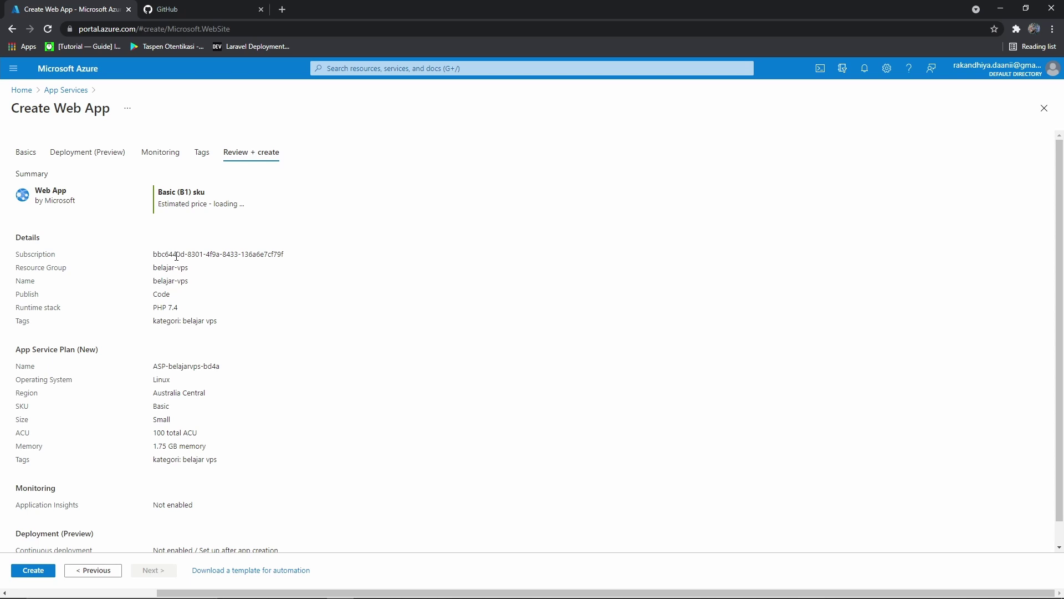
pyautogui.scroll(-1, 58, 491)
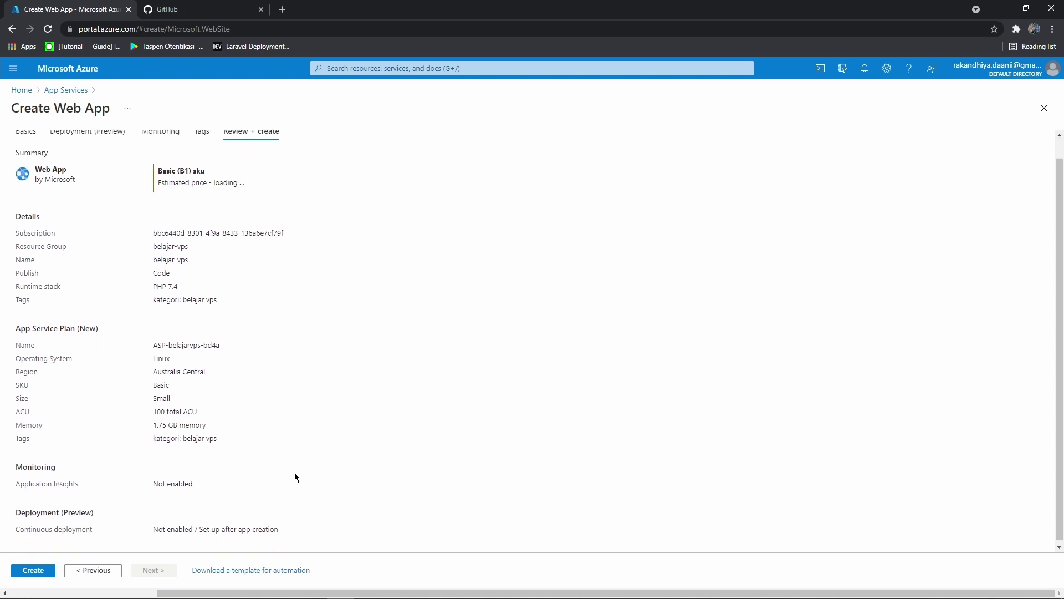
pyautogui.scroll(1, 157, 244)
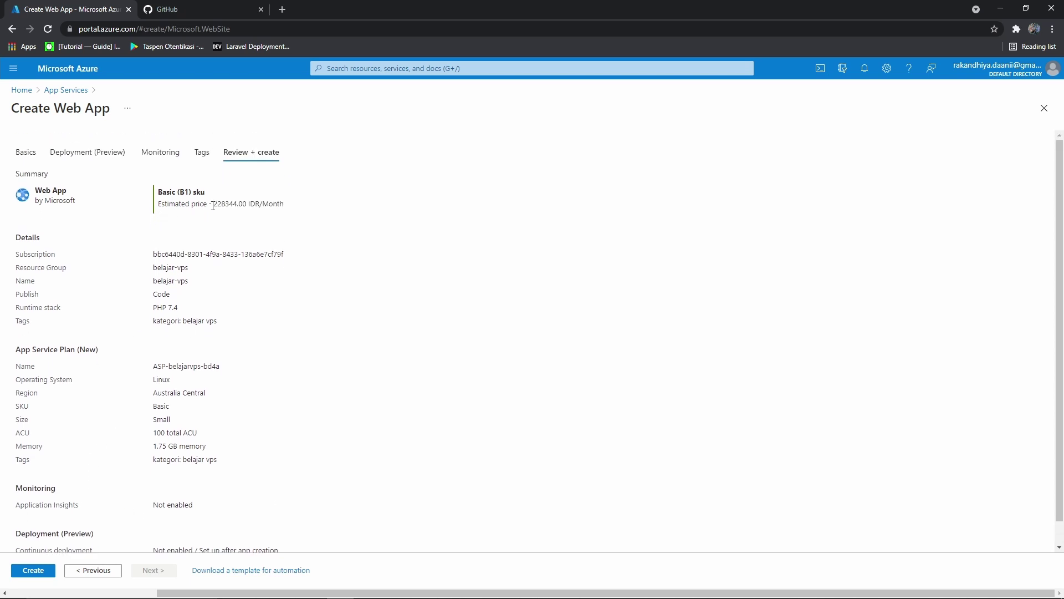
pyautogui.moveTo(213, 206); pyautogui.dragTo(304, 211)
pyautogui.click(304, 211)
# Verify the subscription, resource group belajar-vps and PHP 7.4 runtime, then submit with Create
pyautogui.scroll(-1, 206, 278)
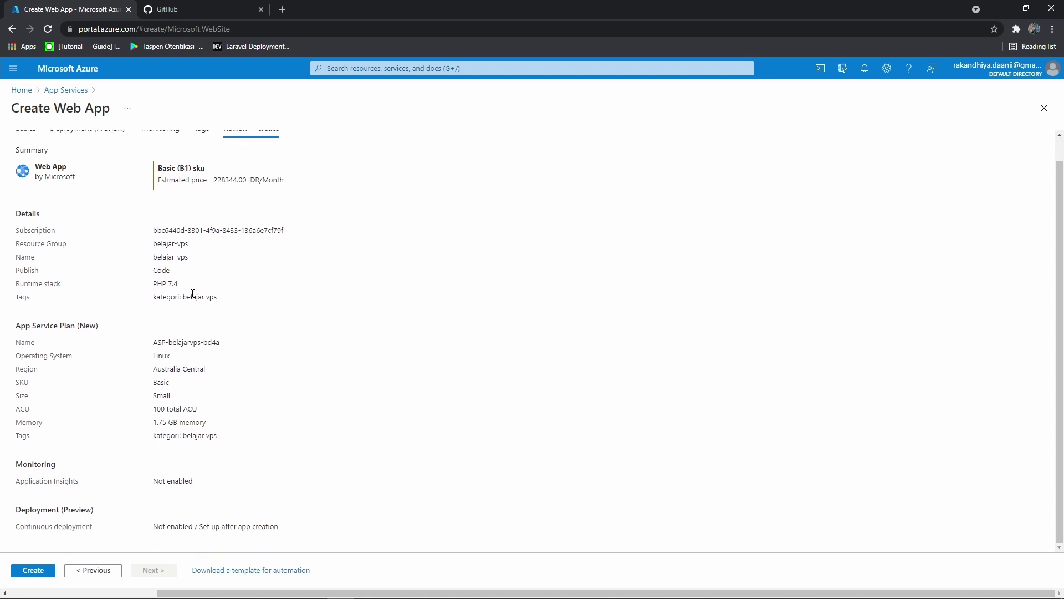
pyautogui.moveTo(9, 239); pyautogui.dragTo(321, 312)
pyautogui.moveTo(153, 283); pyautogui.dragTo(217, 285)
pyautogui.click(228, 289)
pyautogui.scroll(1, 230, 289)
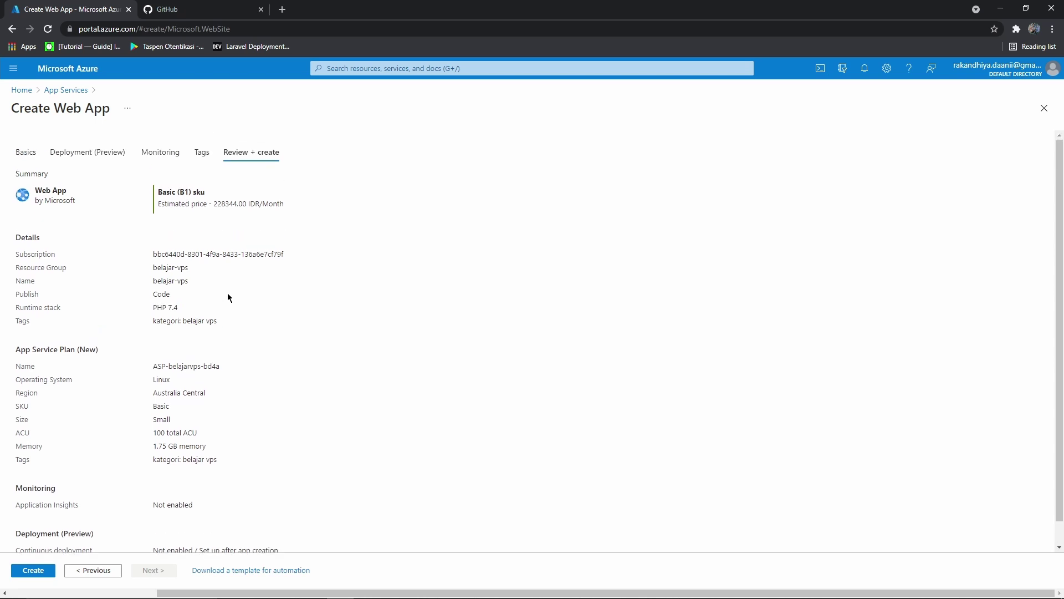
pyautogui.scroll(-1, 232, 291)
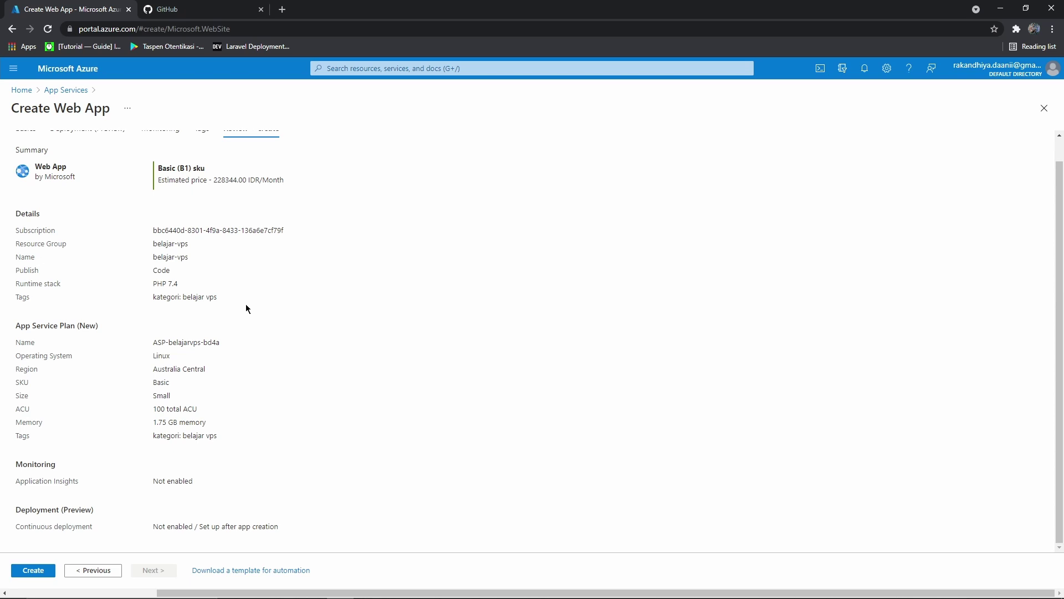
pyautogui.scroll(1, 204, 311)
pyautogui.scroll(-1, 205, 313)
pyautogui.click(38, 573)
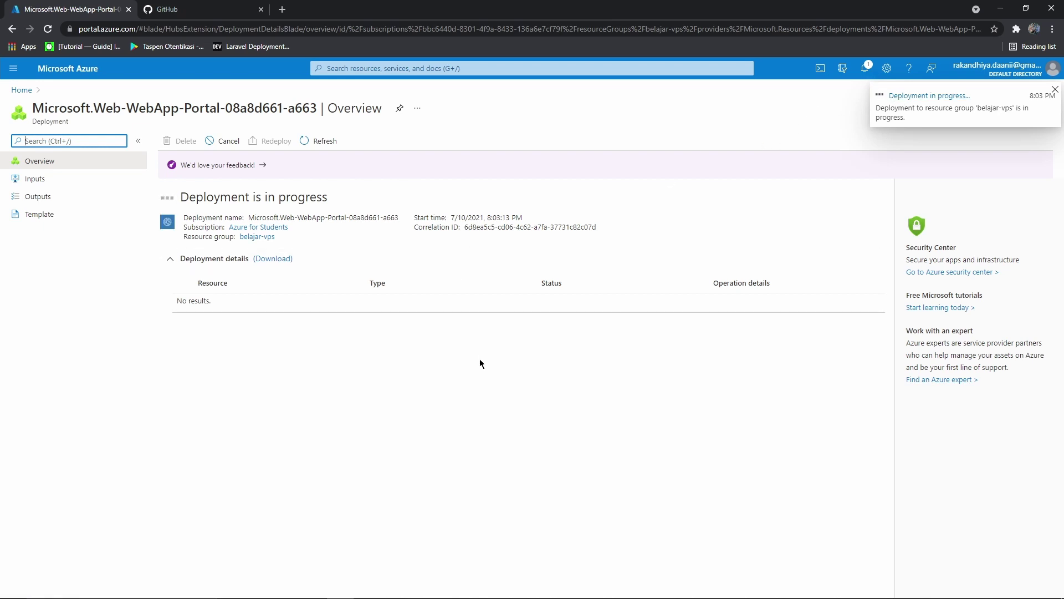
# Write a PHP block setting $neme to the student's full name and $NIM to the student ID
pyautogui.moveTo(432, 590)
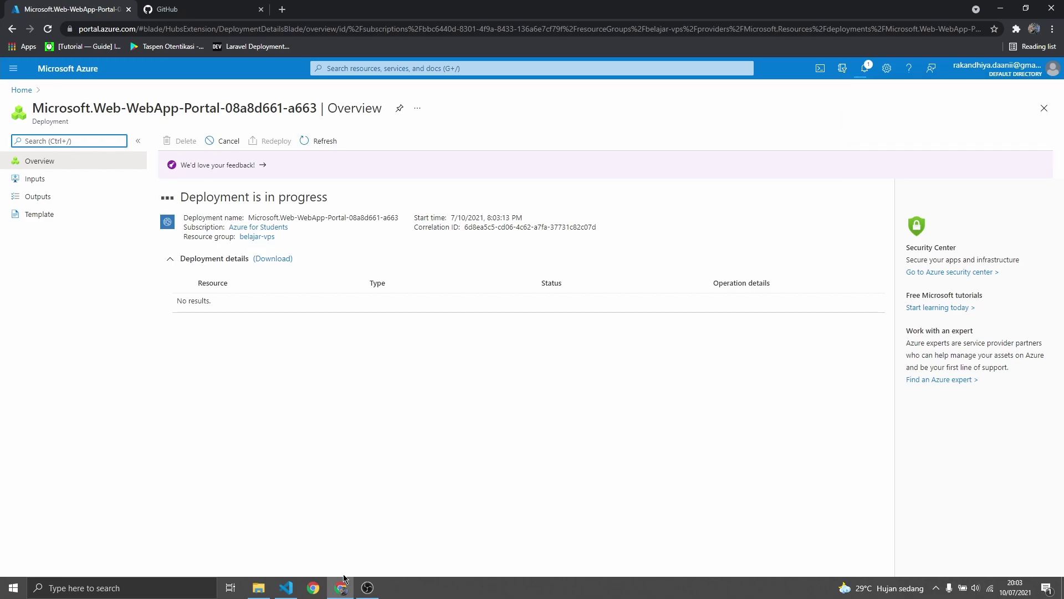
pyautogui.click(286, 587)
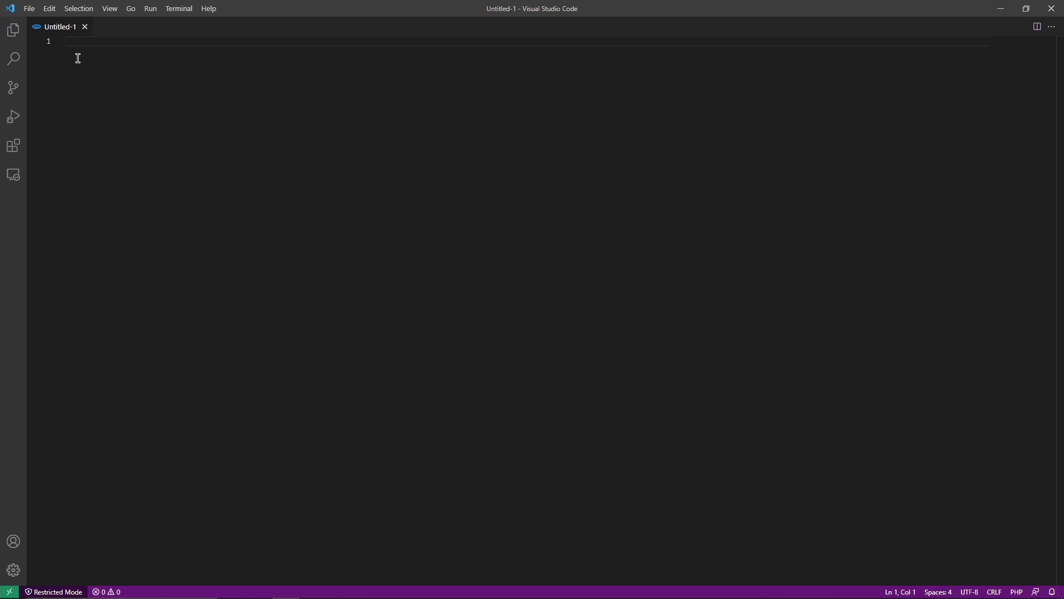
pyautogui.write('<?php')
pyautogui.press('Return')
pyautogui.press('Return')
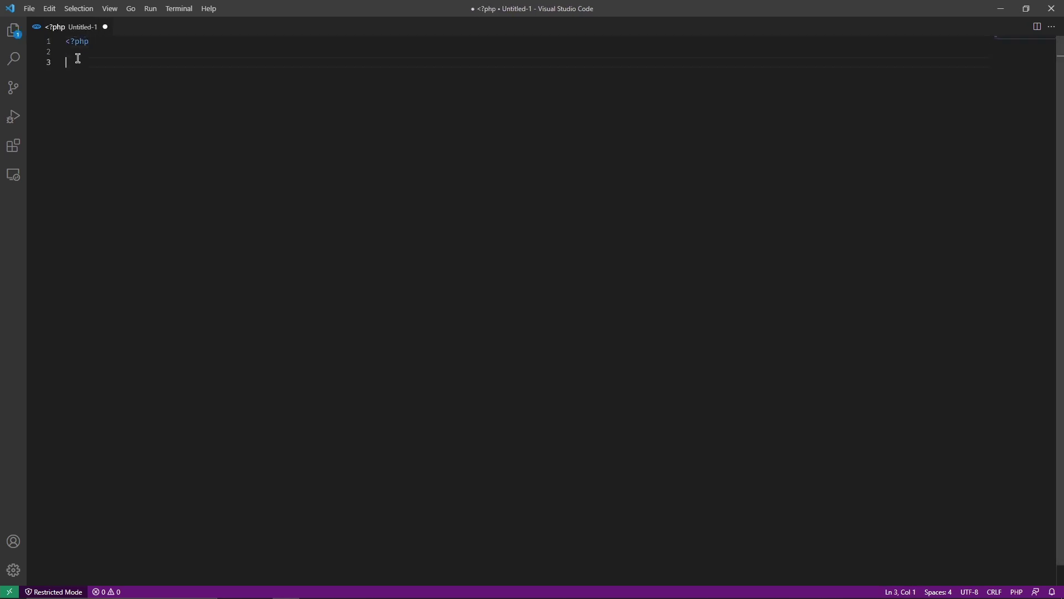
pyautogui.write('?>')
pyautogui.press('Home')
pyautogui.press('Return')
pyautogui.press('Return')
pyautogui.press('Up')
pyautogui.write('$ne')
pyautogui.write('me = "')
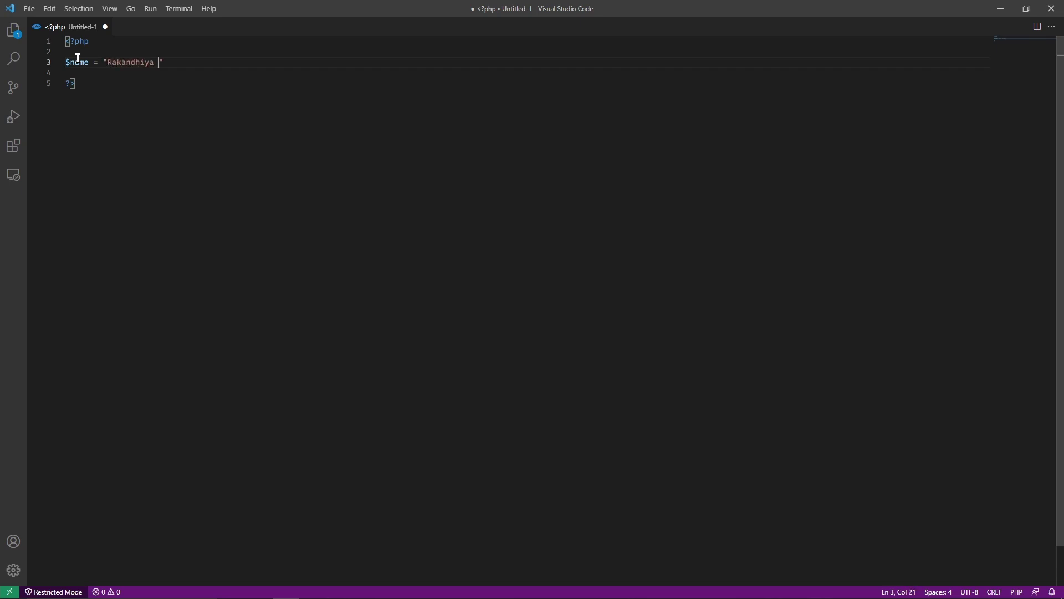
pyautogui.press('Return')
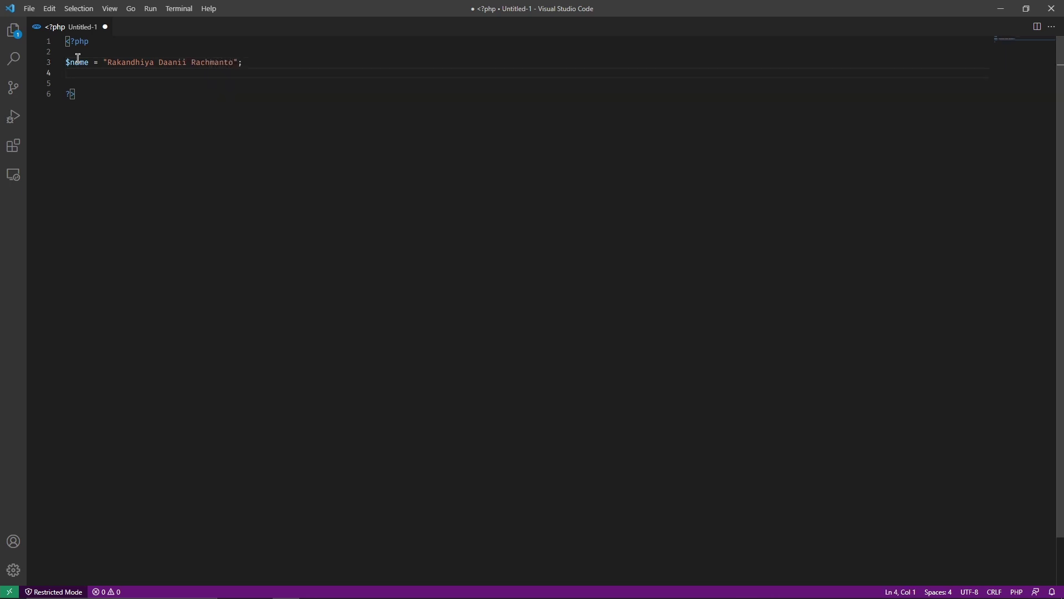
pyautogui.press('Down')
pyautogui.press('Down')
pyautogui.press('Up')
pyautogui.press('Up')
pyautogui.press('Right')
pyautogui.press('Right')
pyautogui.press('Right')
pyautogui.press('Right')
pyautogui.press('Right')
pyautogui.press('Right')
pyautogui.press('Right')
pyautogui.press('Right')
pyautogui.press('Right')
pyautogui.press('Right')
pyautogui.press('Right')
pyautogui.press('Right')
# Add an HTML5 boilerplate below it with the title 'Belajar VPS dengan Azure'
pyautogui.press('Down')
pyautogui.press('Down')
pyautogui.press('Return')
pyautogui.press('Return')
pyautogui.write('html')
pyautogui.press('Down')
pyautogui.press('Return')
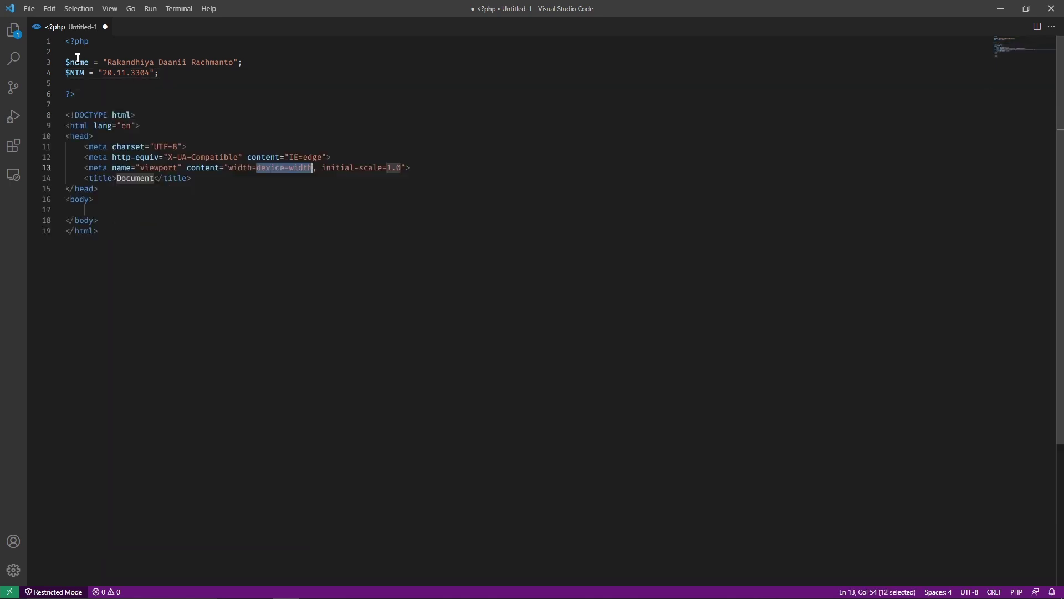
pyautogui.press('End')
pyautogui.press('Left')
pyautogui.press('Left')
pyautogui.press('Left')
pyautogui.press('Left')
pyautogui.press('Left')
pyautogui.press('Left')
pyautogui.press('Left')
pyautogui.press('Left')
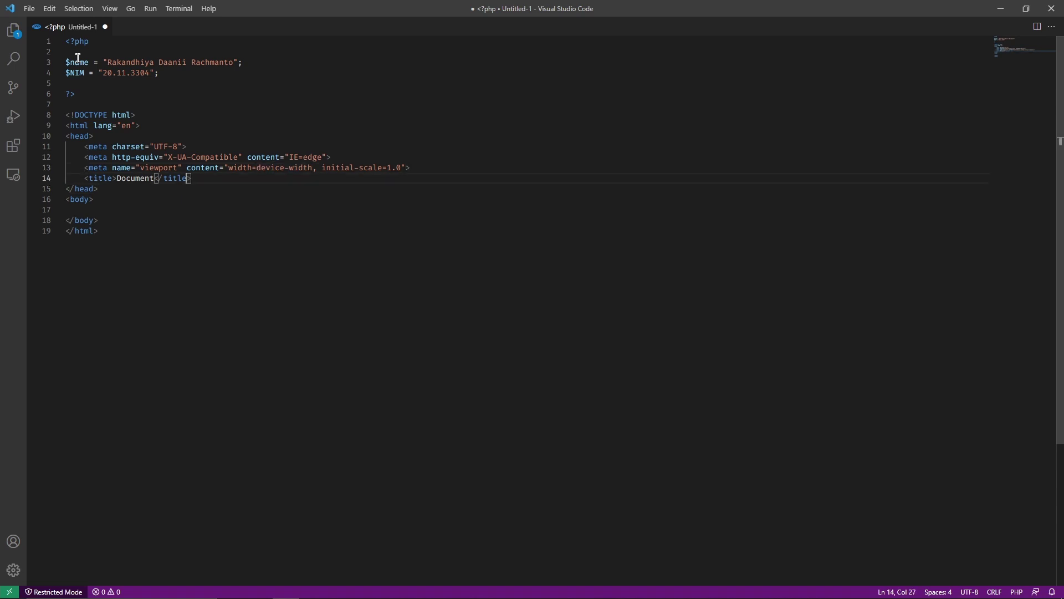
pyautogui.hotkey('shift', 'Left')
pyautogui.hotkey('shift', 'Left')
pyautogui.hotkey('shift', 'Left')
pyautogui.hotkey('shift', 'Left')
pyautogui.hotkey('shift', 'Left')
pyautogui.hotkey('shift', 'Left')
pyautogui.hotkey('shift', 'Left')
pyautogui.hotkey('shift', 'Left')
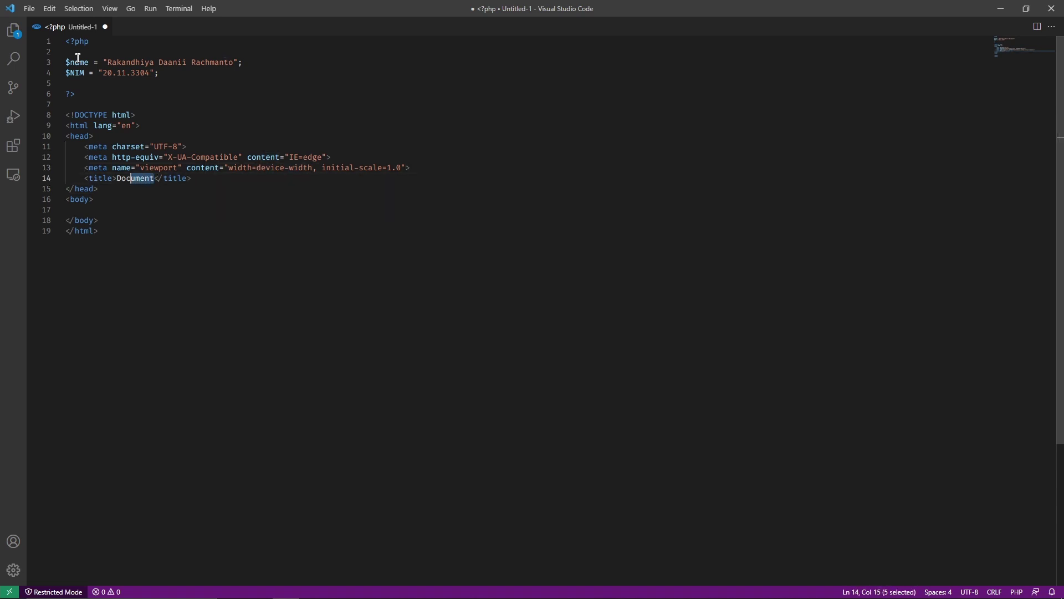
pyautogui.write('Belajar VPS')
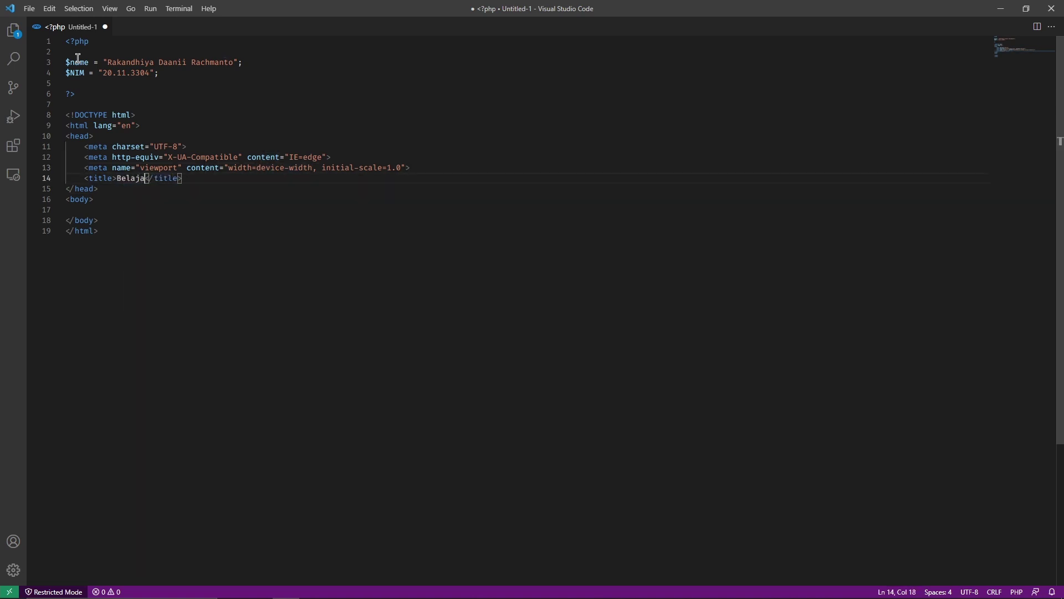
pyautogui.write(' dengan Az')
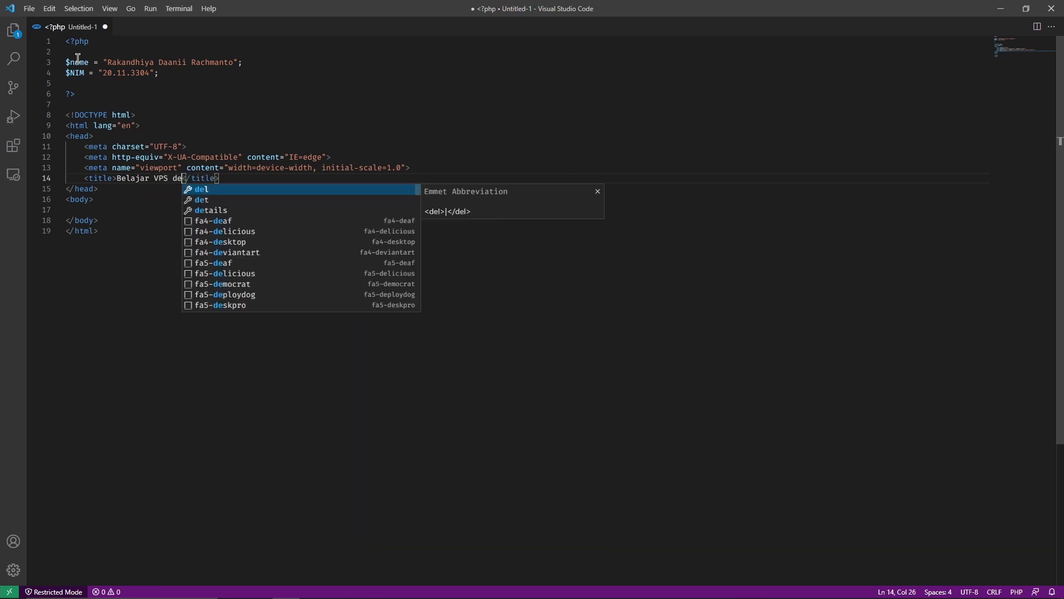
pyautogui.write('ure')
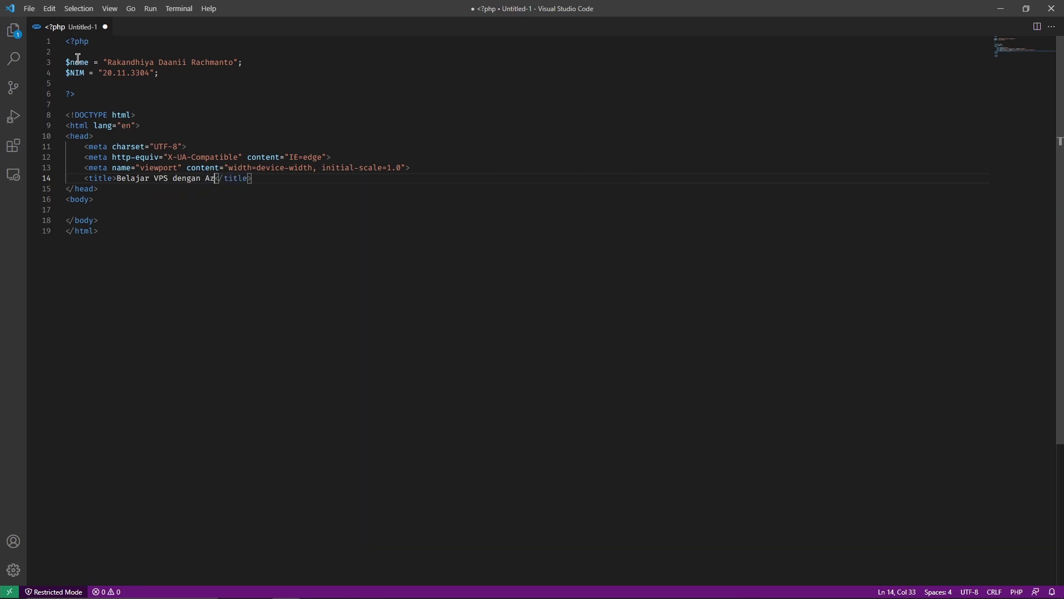
# Add an h1 heading 'Belajar VPS dengan Azure' in the body
pyautogui.press('Down')
pyautogui.press('Down')
pyautogui.press('Down')
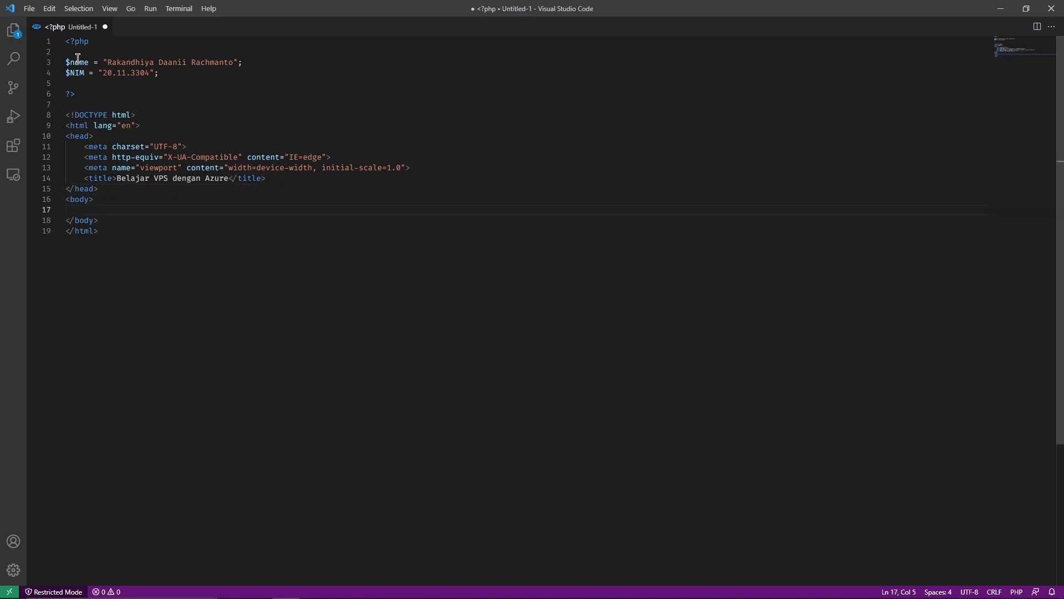
pyautogui.write('h1')
pyautogui.press('Tab')
pyautogui.write('Belajar VPS de')
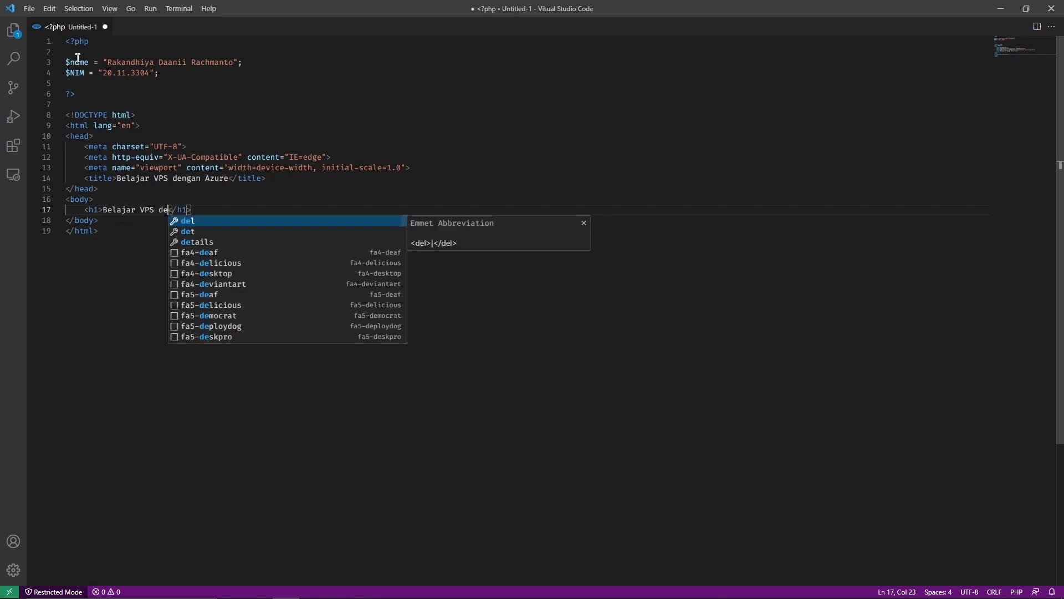
pyautogui.write('ngan Azure')
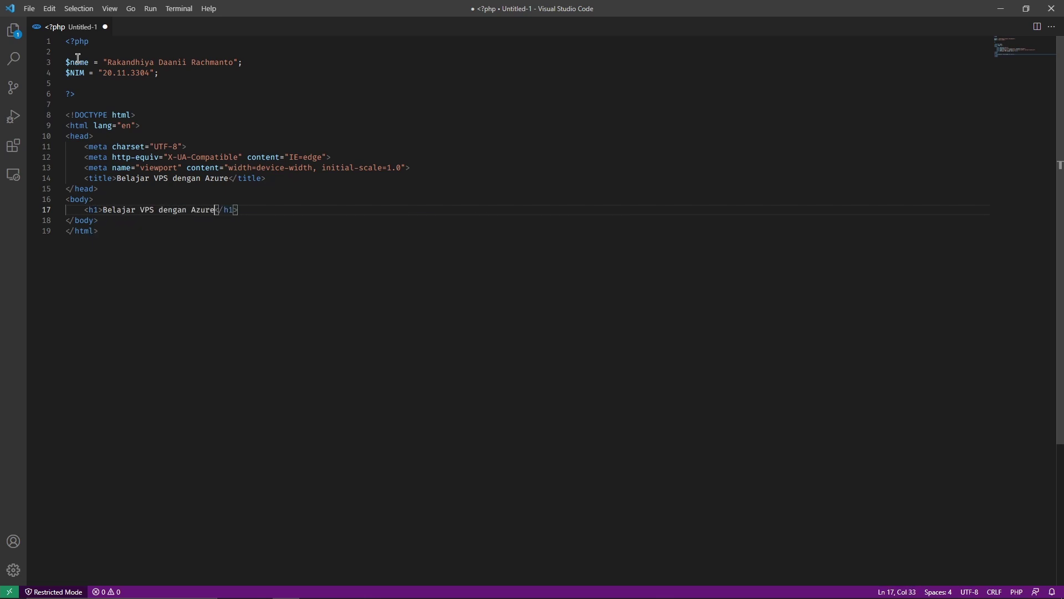
pyautogui.press('Return')
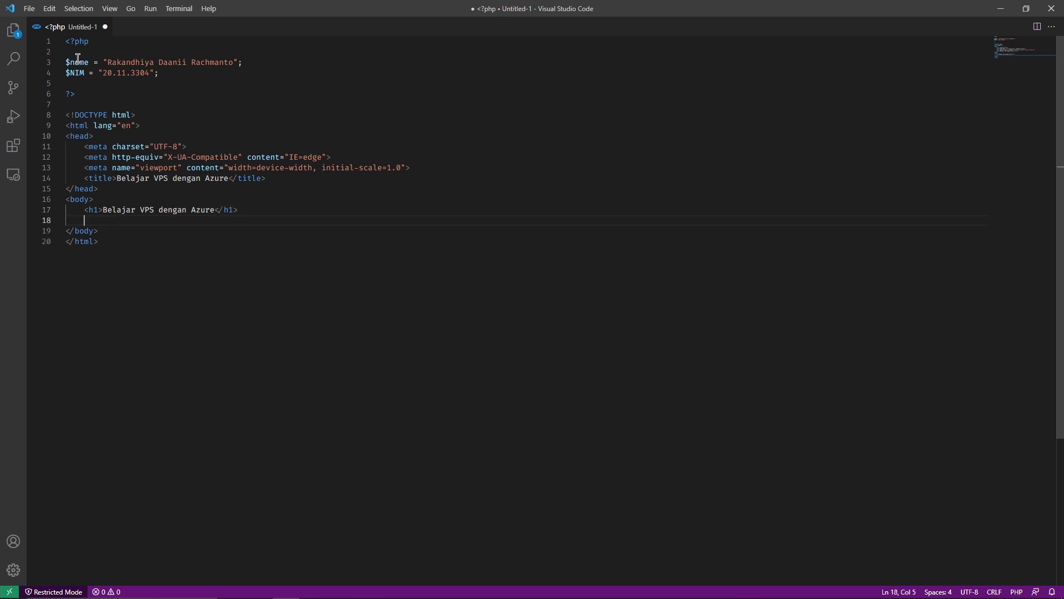
# Add a paragraph echoing $name with PHP, and duplicate that line below
pyautogui.write('p')
pyautogui.press('Tab')
pyautogui.write('<?phj')
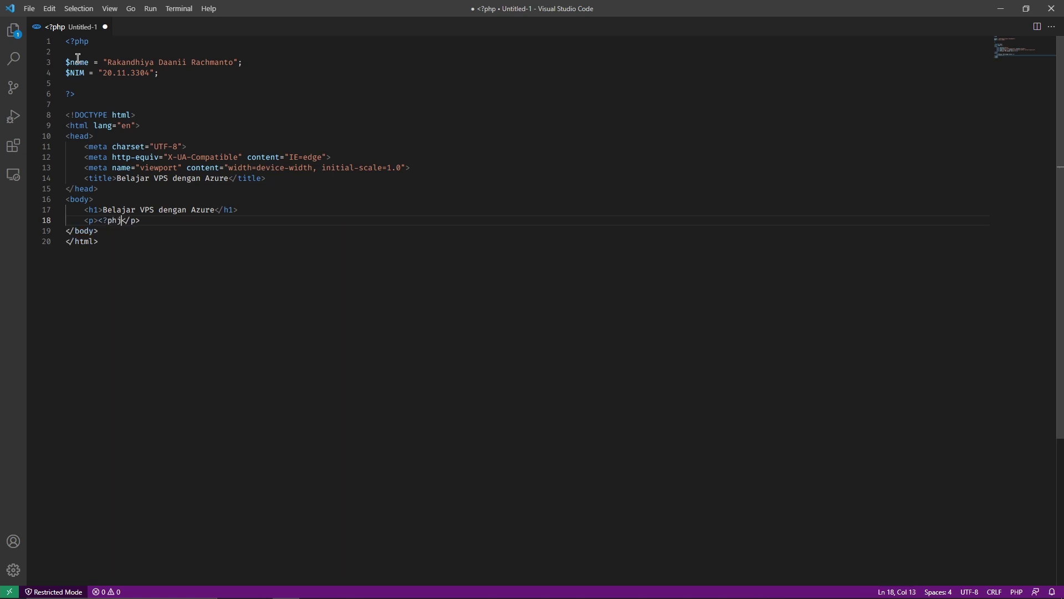
pyautogui.press('BackSpace')
pyautogui.write('p ')
pyautogui.write('?>')
pyautogui.press('Left')
pyautogui.press('Left')
pyautogui.press('Left')
pyautogui.write('echo ')
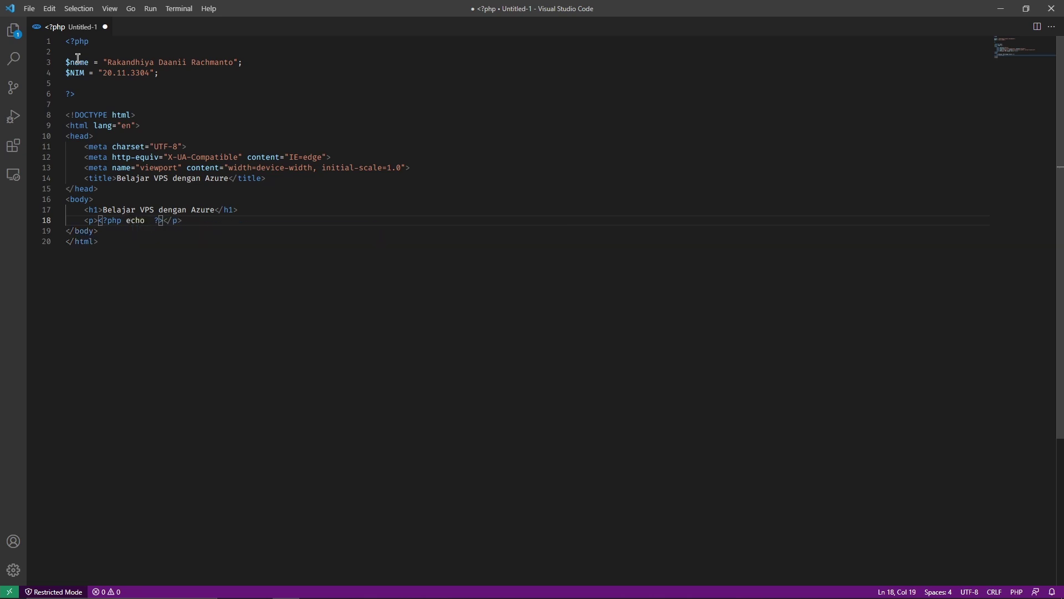
pyautogui.write('$name')
pyautogui.click(215, 220)
pyautogui.hotkey('shift', 'alt', 'Down')
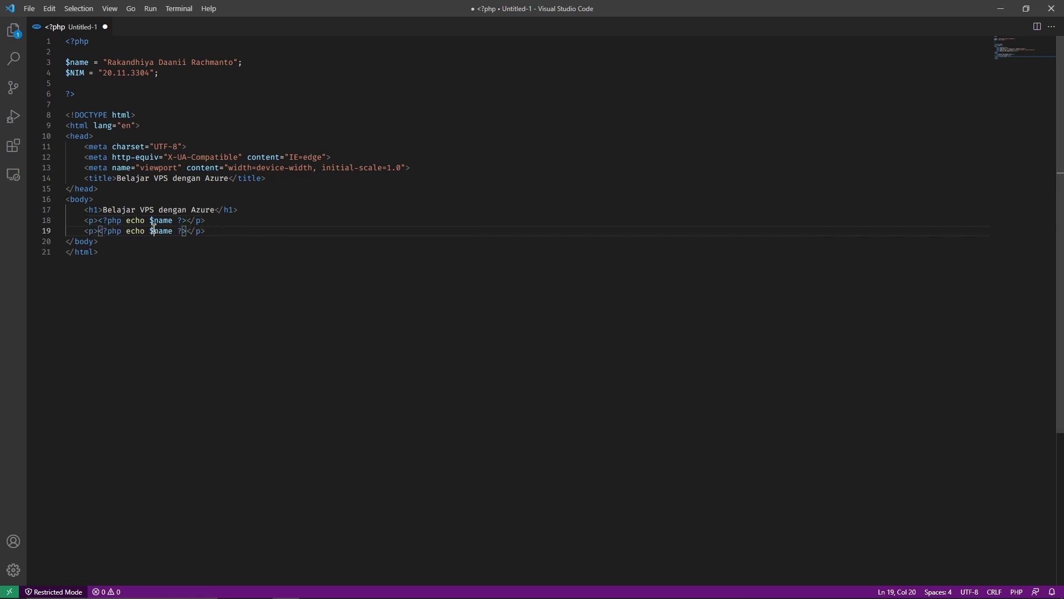
pyautogui.doubleClick(160, 231)
# Echo $NIM in the duplicated paragraph and browse the save dialog to DATA (D:) > programming > php > azure
pyautogui.write('$NIM')
pyautogui.hotkey('ctrl', 's')
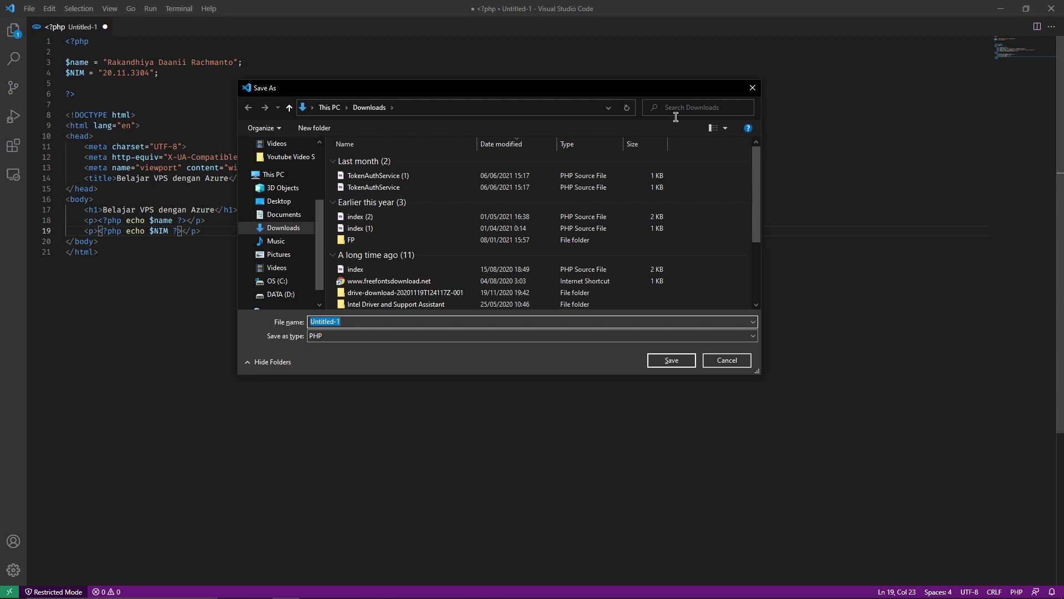
pyautogui.scroll(-1, 272, 263)
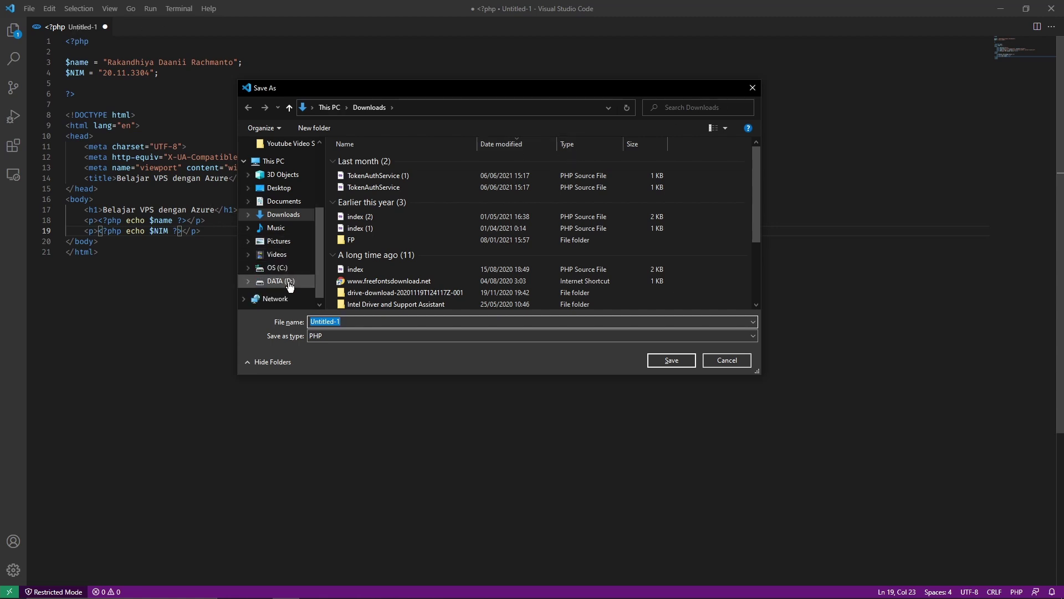
pyautogui.click(281, 281)
pyautogui.doubleClick(355, 244)
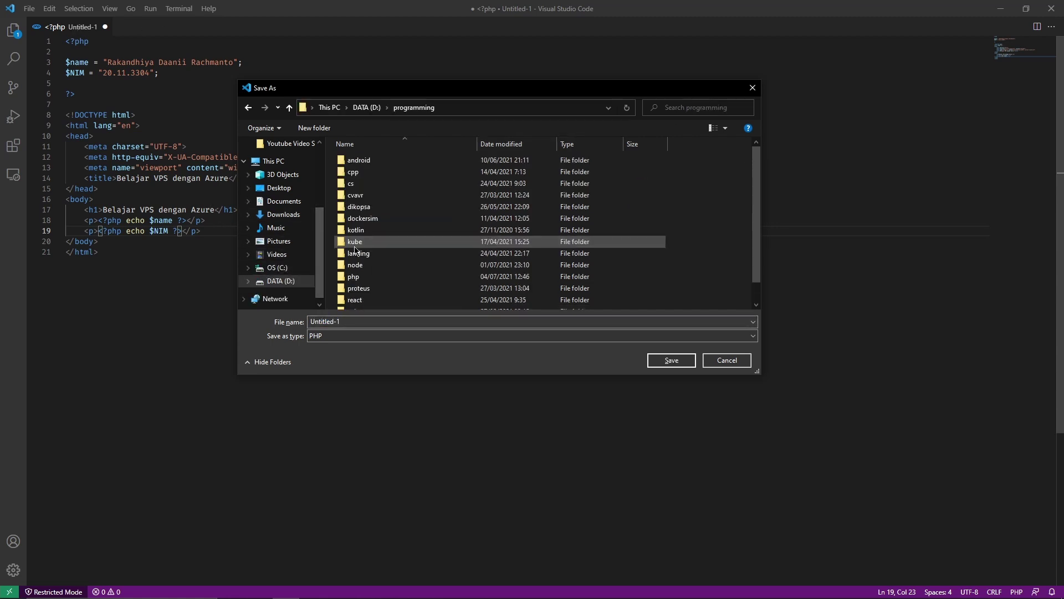
pyautogui.scroll(-1, 355, 250)
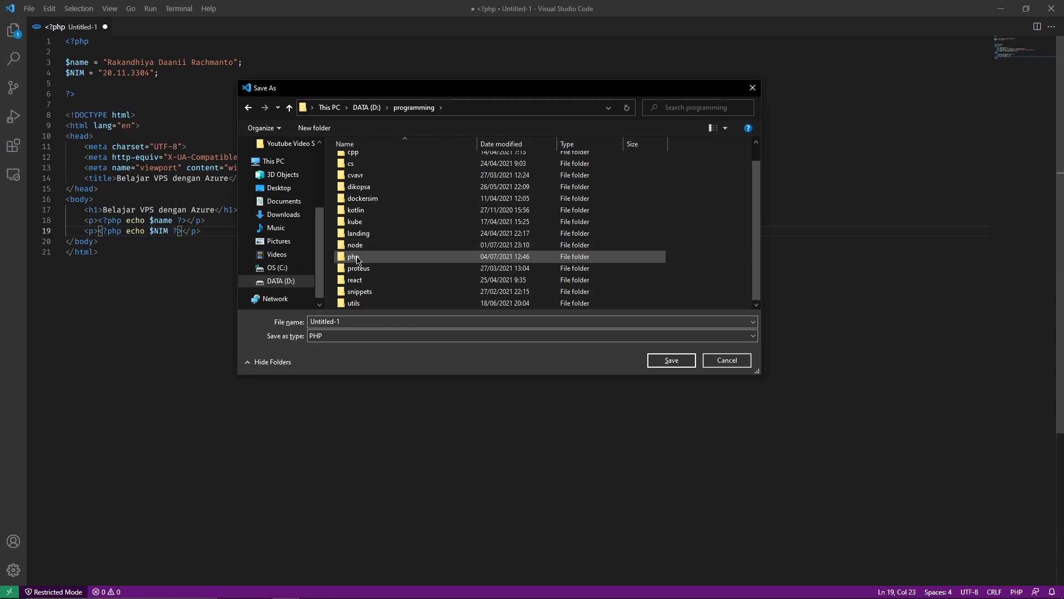
pyautogui.doubleClick(357, 260)
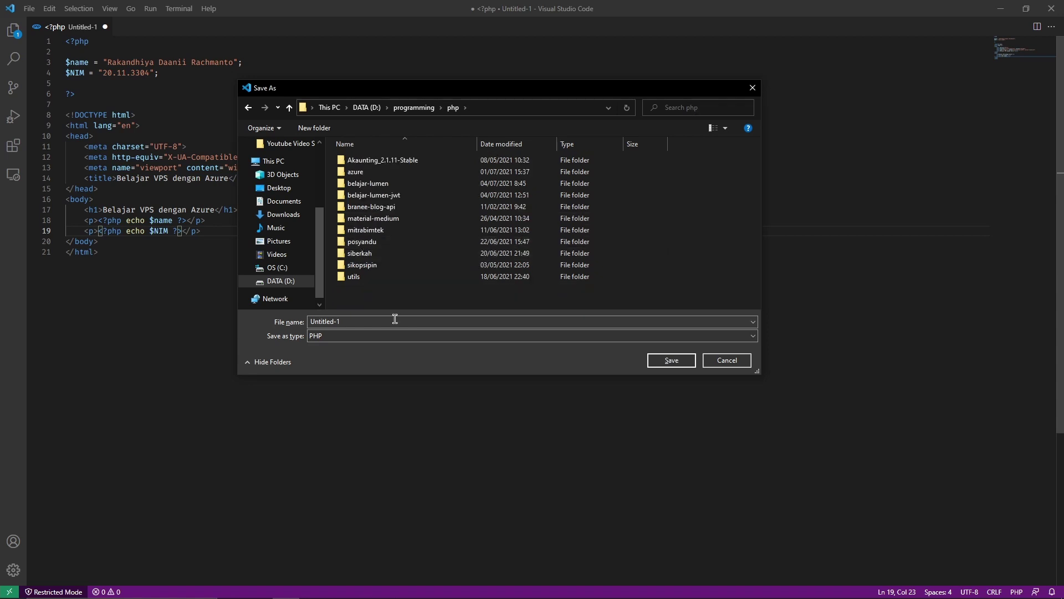
pyautogui.doubleClick(358, 172)
# Create an azure-simple-php folder and save the file in it as index.php
pyautogui.click(320, 132)
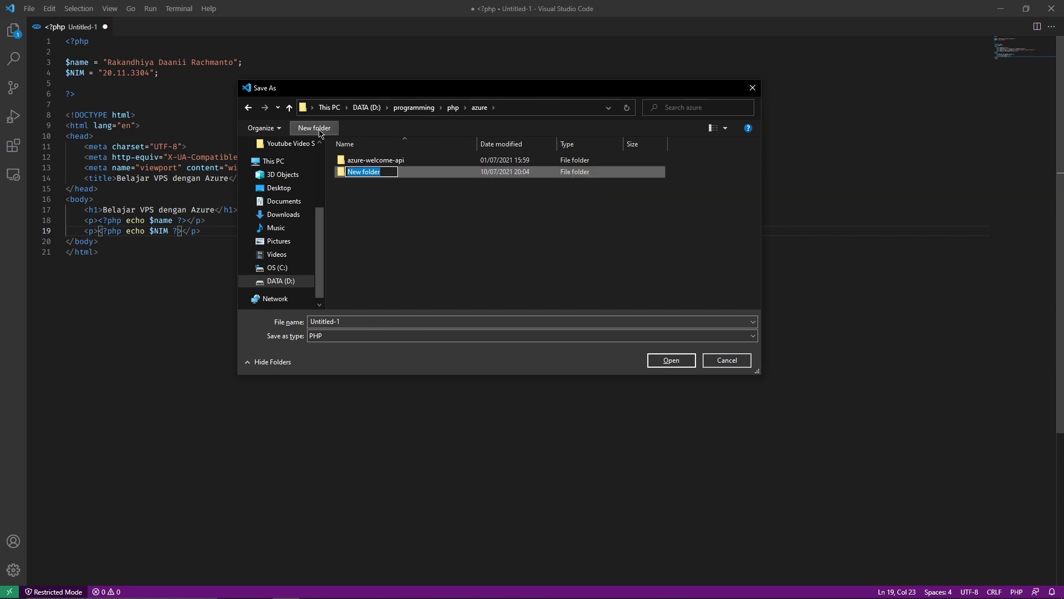
pyautogui.write('azure0')
pyautogui.write('simple-php')
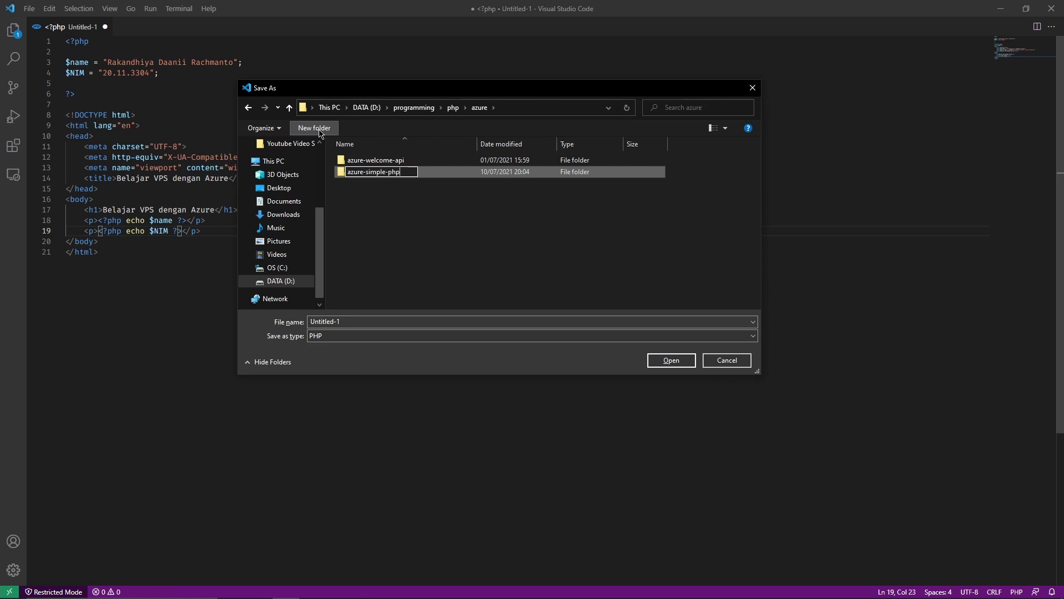
pyautogui.press('Return')
pyautogui.press('Return')
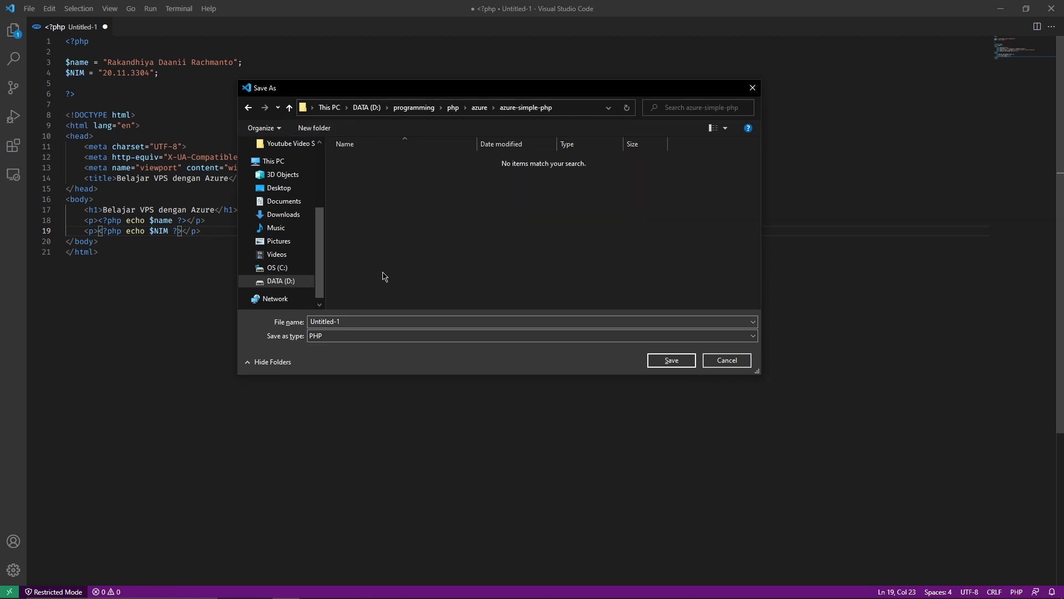
pyautogui.click(377, 321)
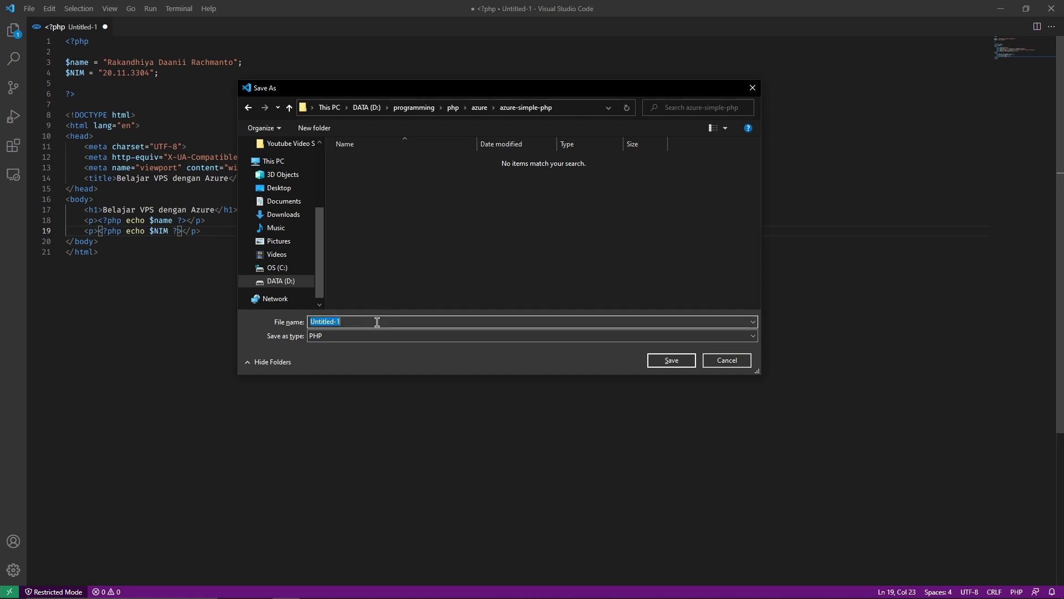
pyautogui.write('index')
pyautogui.press('Return')
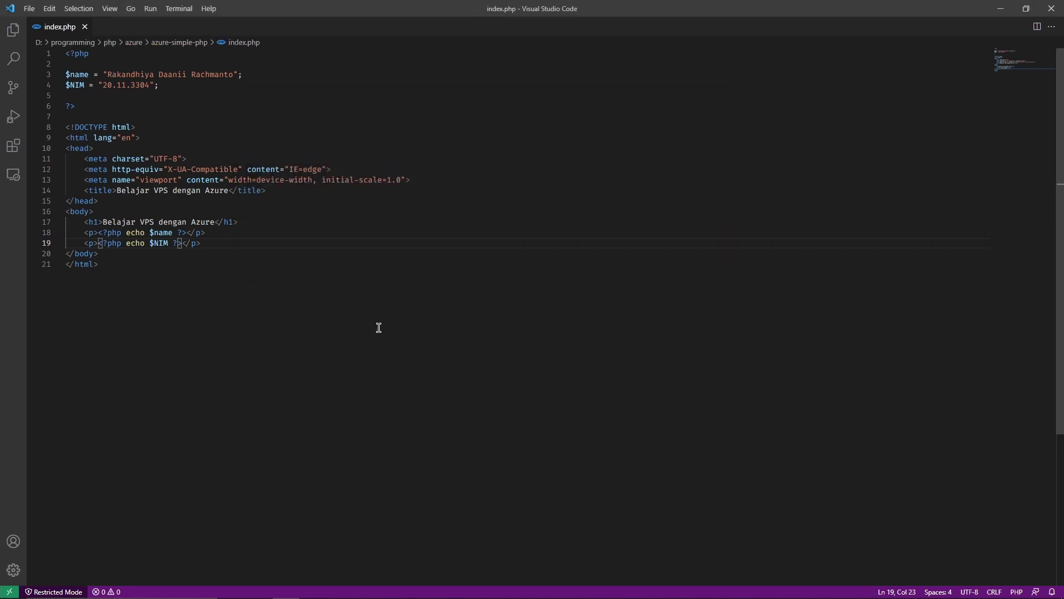
# Trust the window so Visual Studio Code leaves Restricted Mode
pyautogui.hotkey('ctrl', 'End')
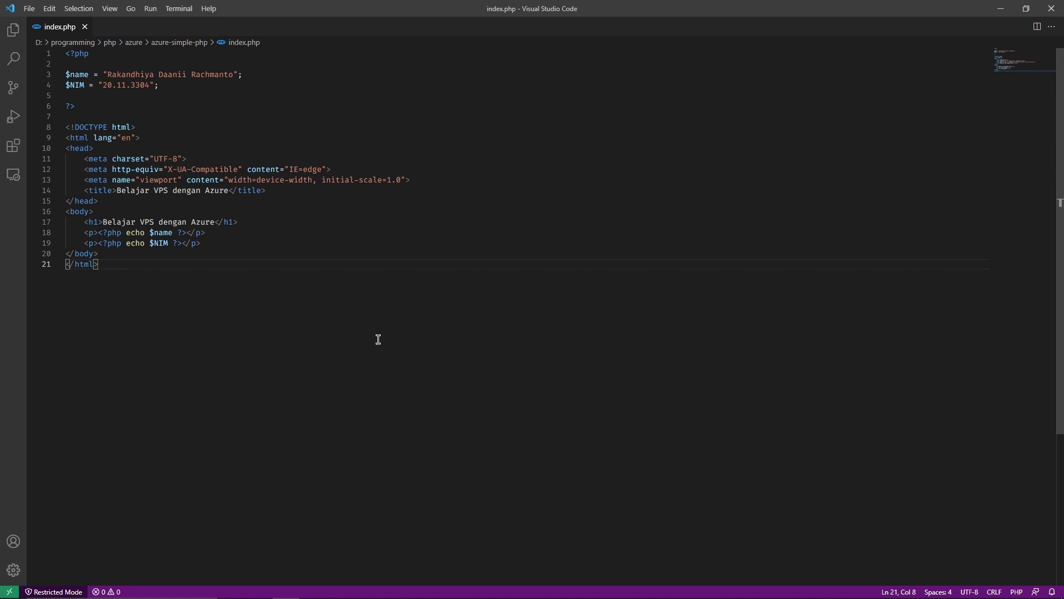
pyautogui.click(13, 31)
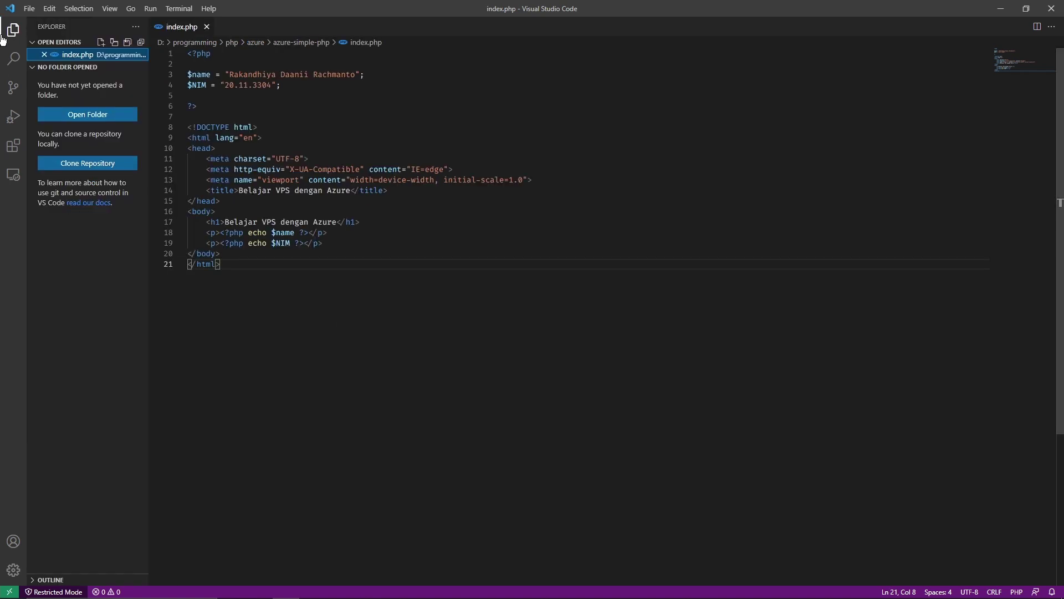
pyautogui.click(13, 33)
pyautogui.click(14, 34)
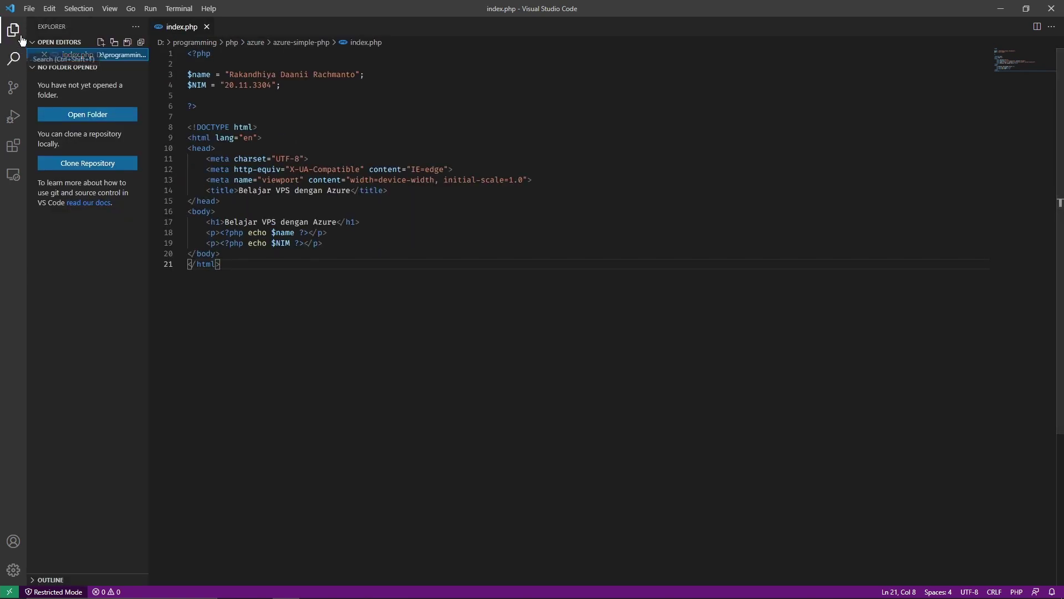
pyautogui.click(13, 88)
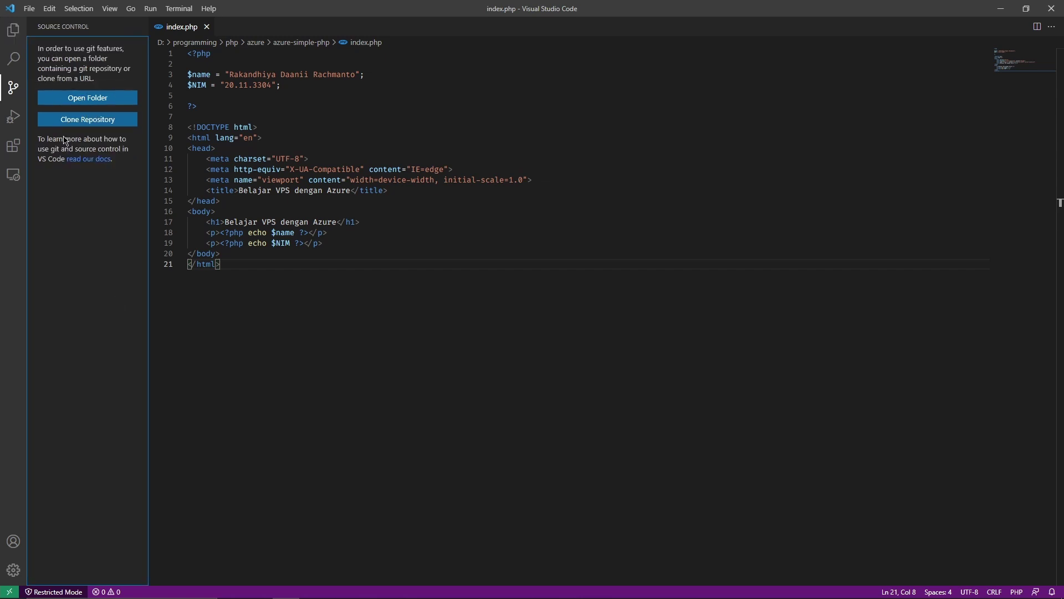
pyautogui.click(58, 592)
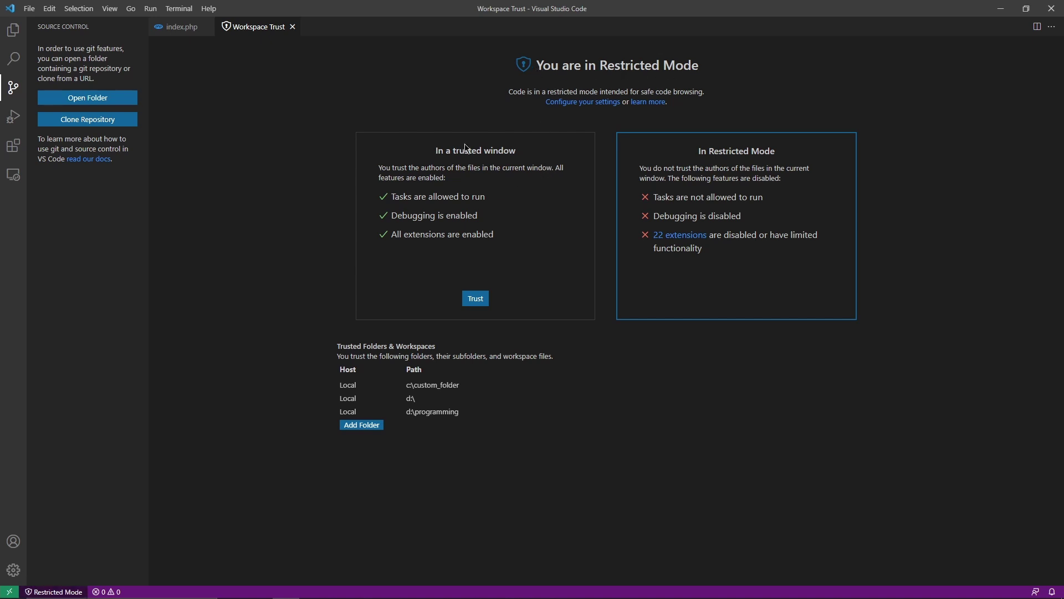
pyautogui.click(478, 299)
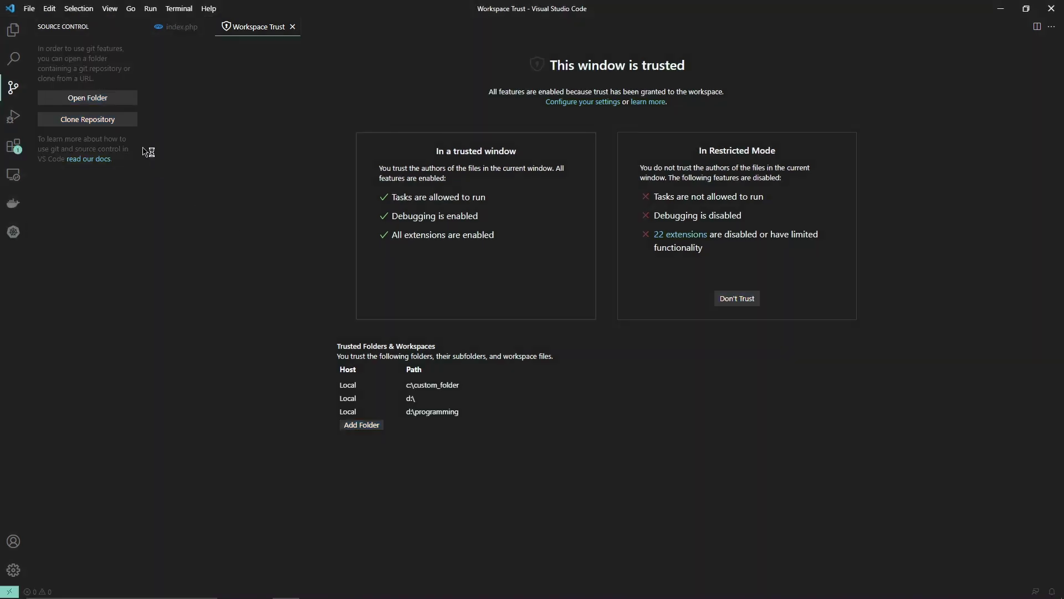
# Open the azure-simple-php folder as the workspace
pyautogui.click(113, 99)
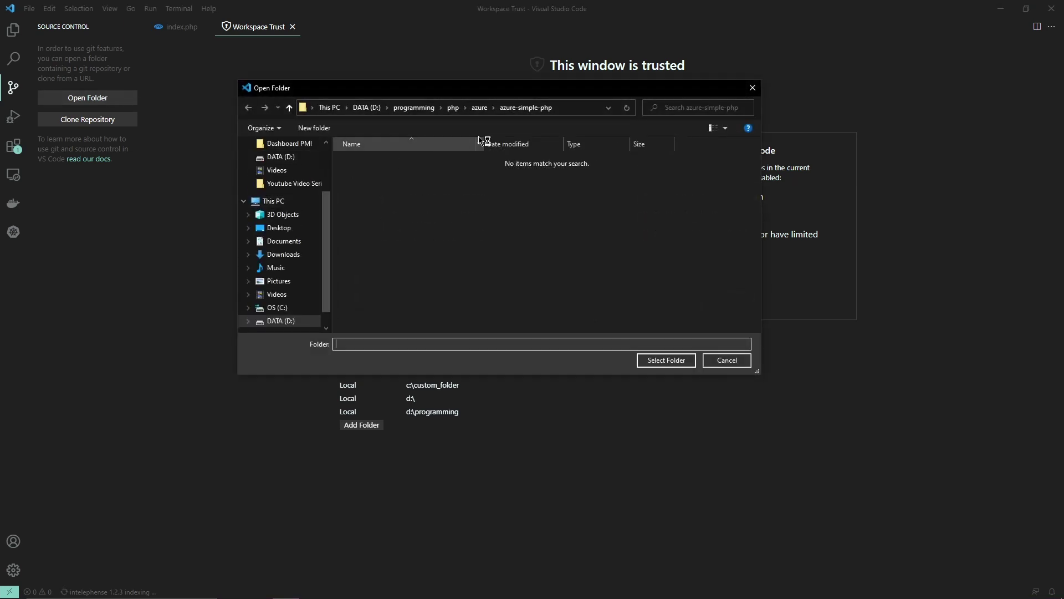
pyautogui.click(526, 108)
pyautogui.click(656, 363)
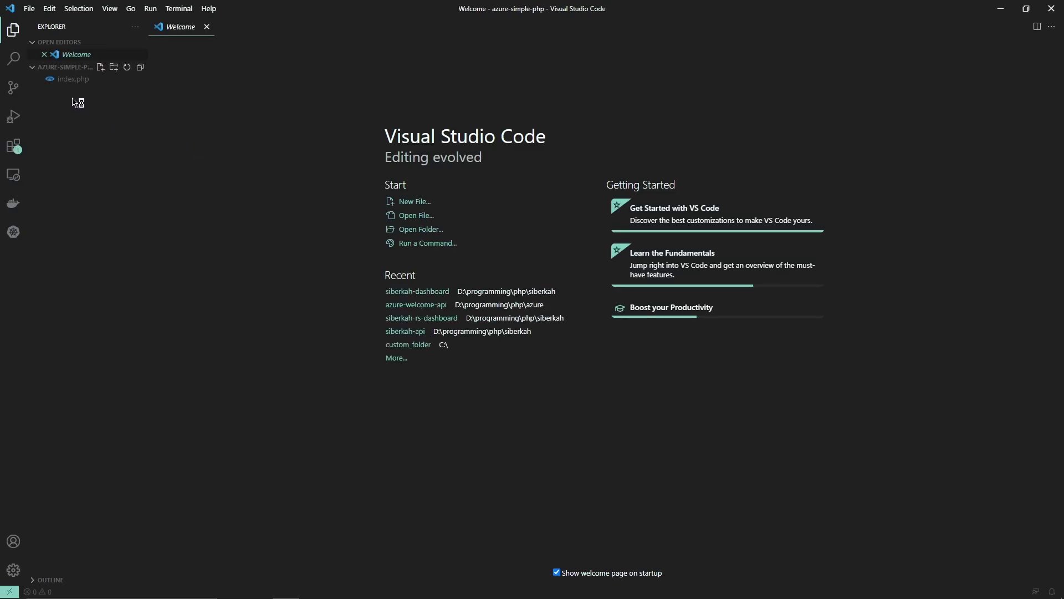
# Publish the azure-simple-php folder with index.php to a new public GitHub repository
pyautogui.click(12, 91)
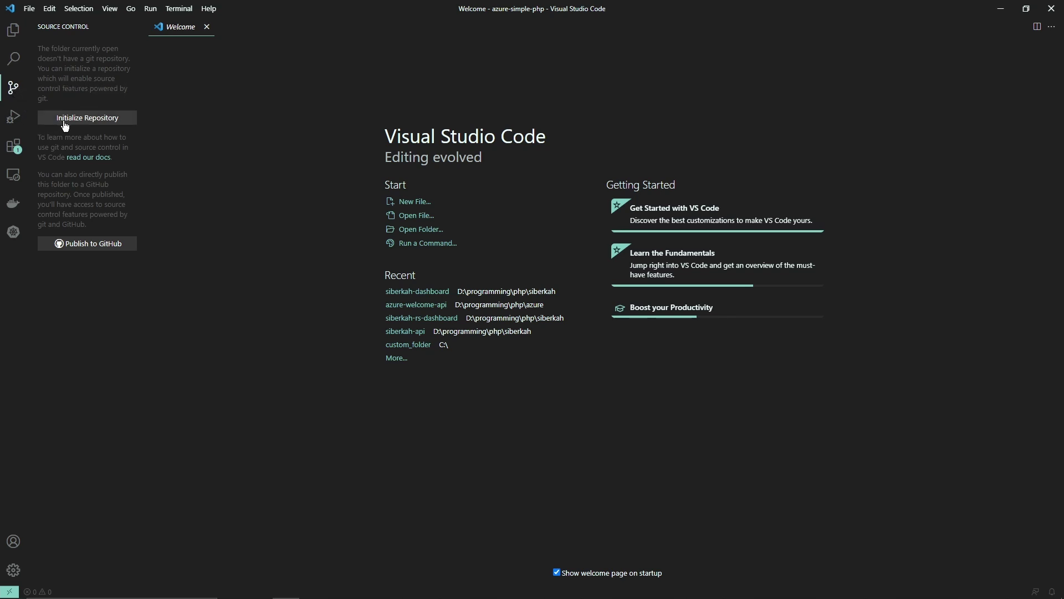
pyautogui.click(89, 244)
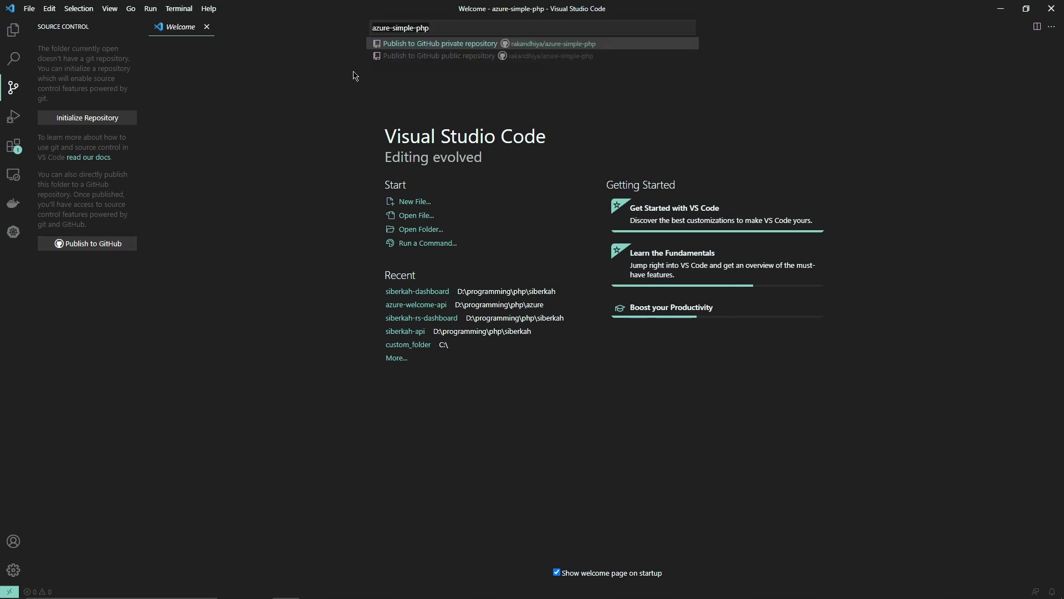
pyautogui.press('Down')
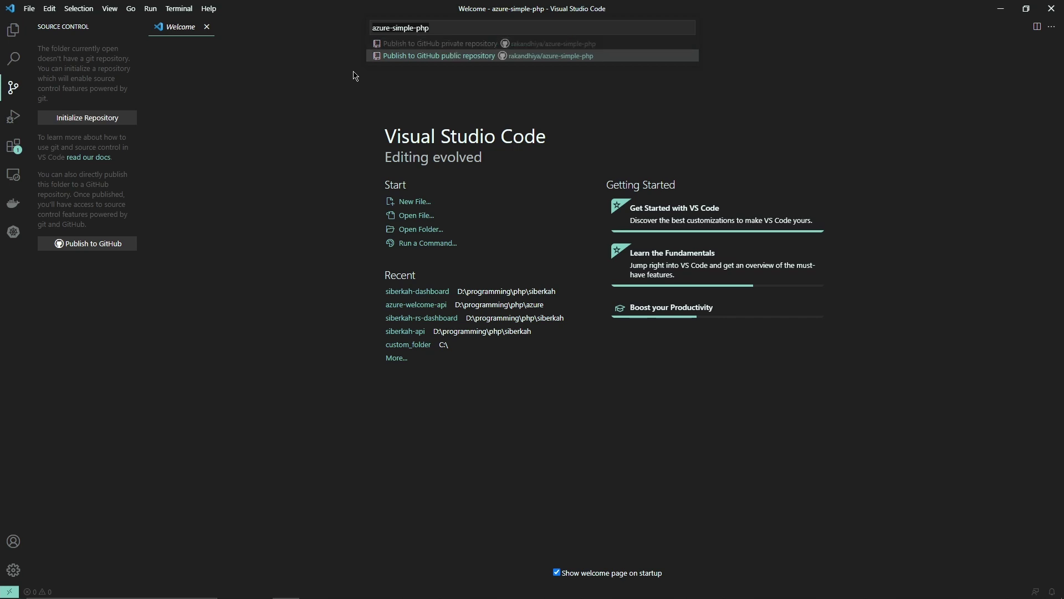
pyautogui.press('Return')
pyautogui.press('Return')
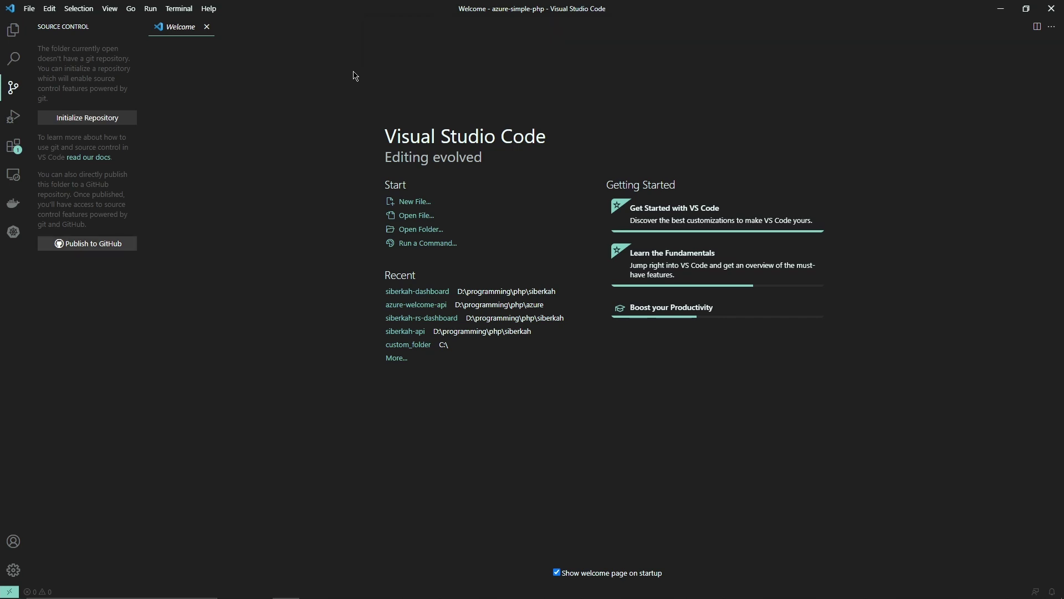
pyautogui.click(117, 242)
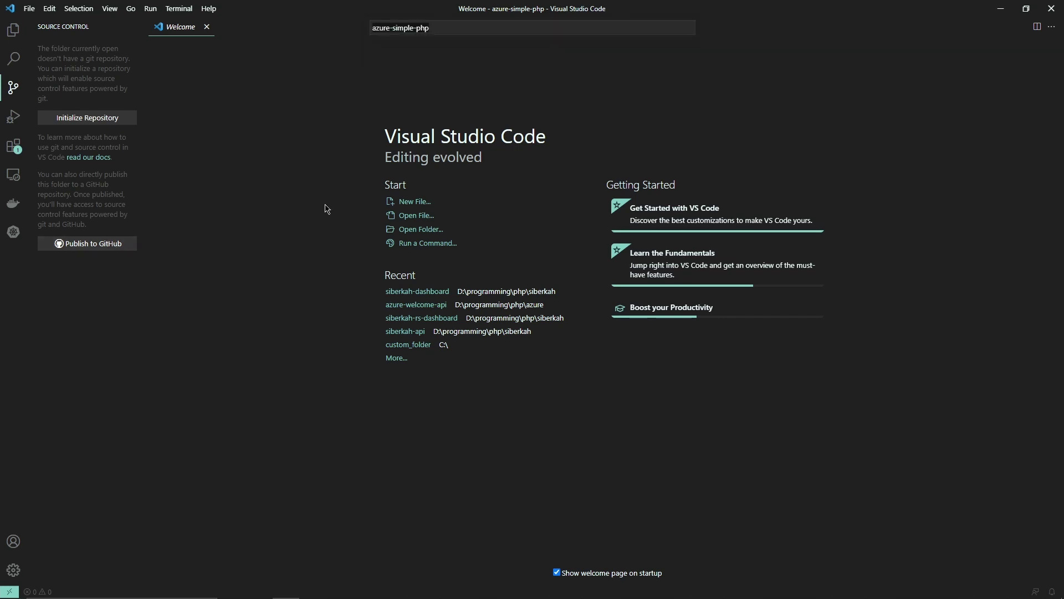
pyautogui.press('Down')
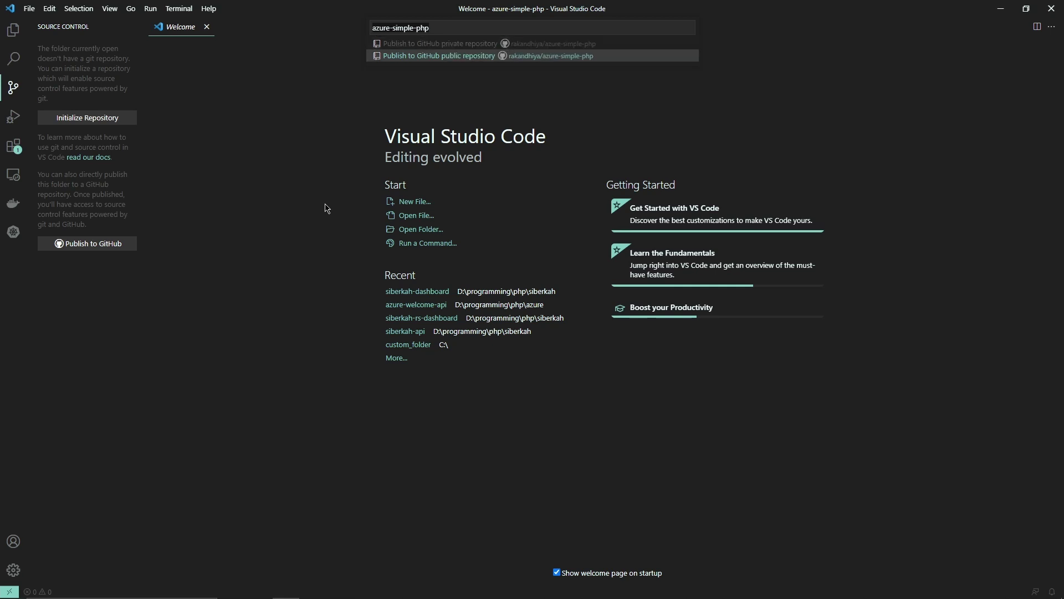
pyautogui.press('Return')
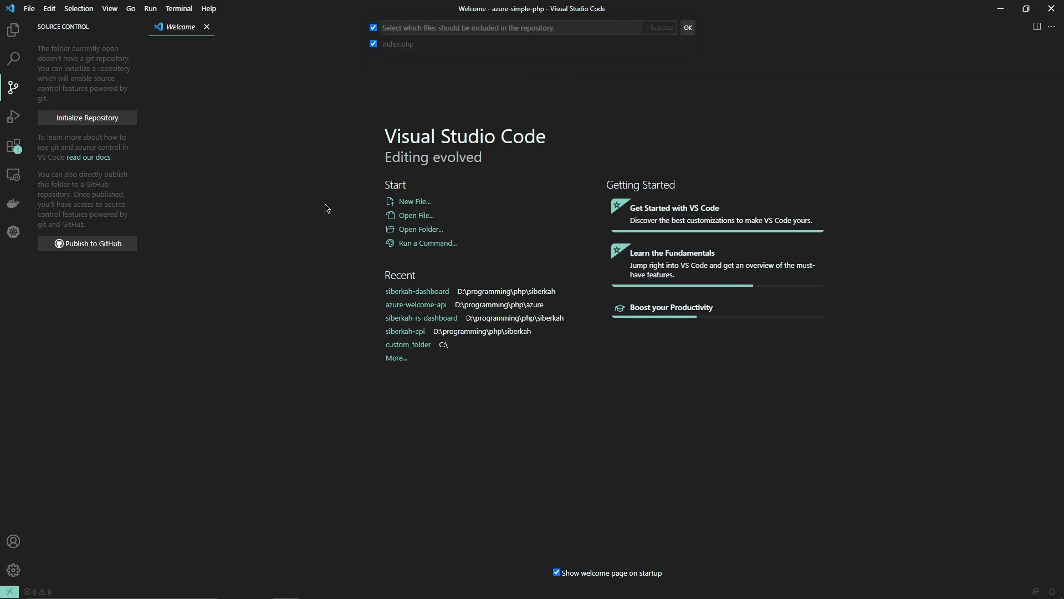
pyautogui.press('Return')
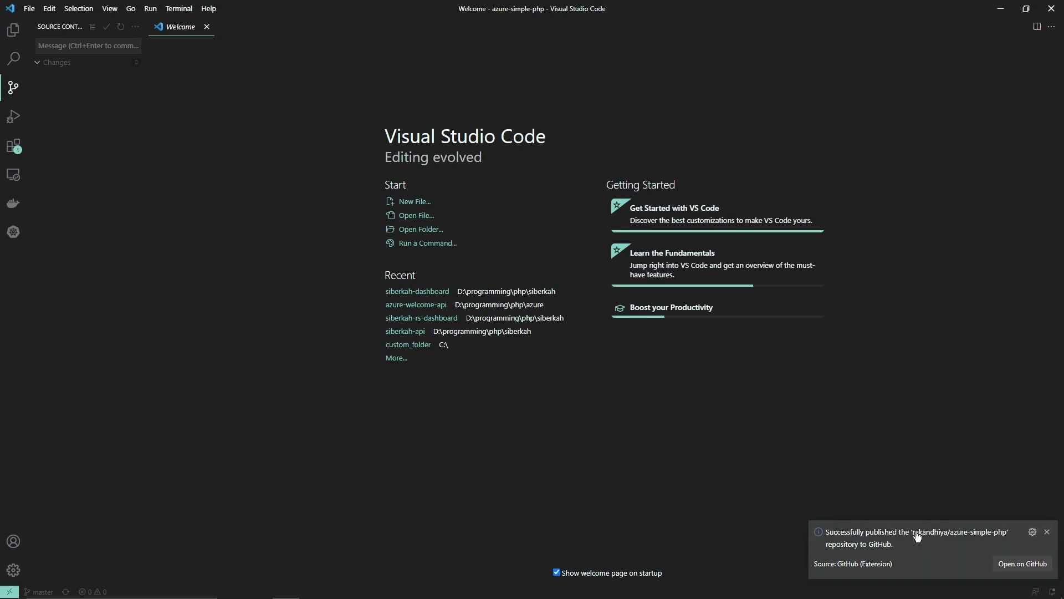
pyautogui.moveTo(914, 534); pyautogui.dragTo(1003, 534)
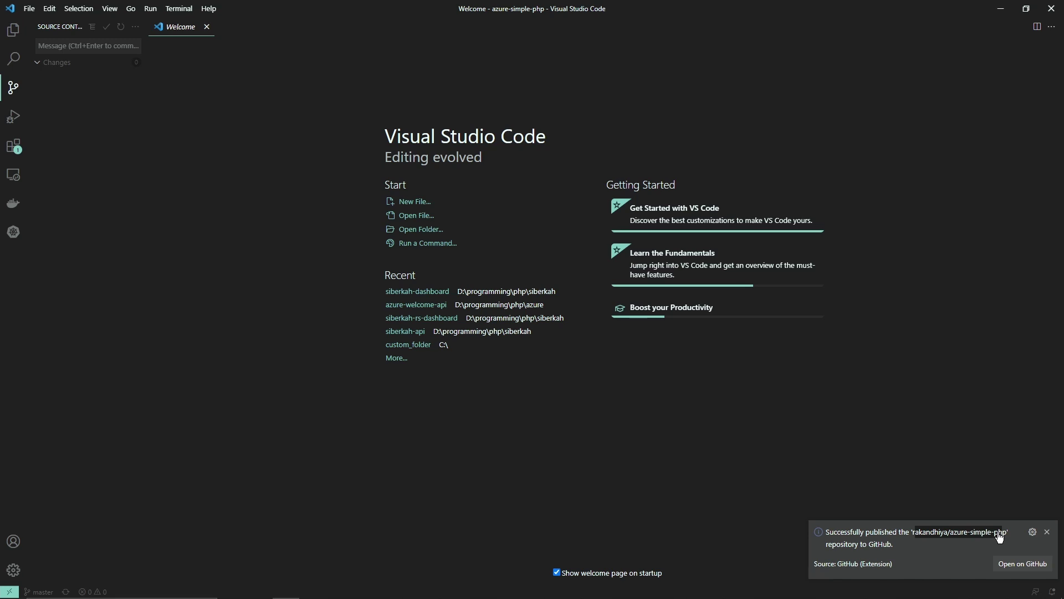
pyautogui.click(1048, 532)
# Check on GitHub that the azure-simple-php repository exists, then return to the Azure deployment page
pyautogui.moveTo(253, 593)
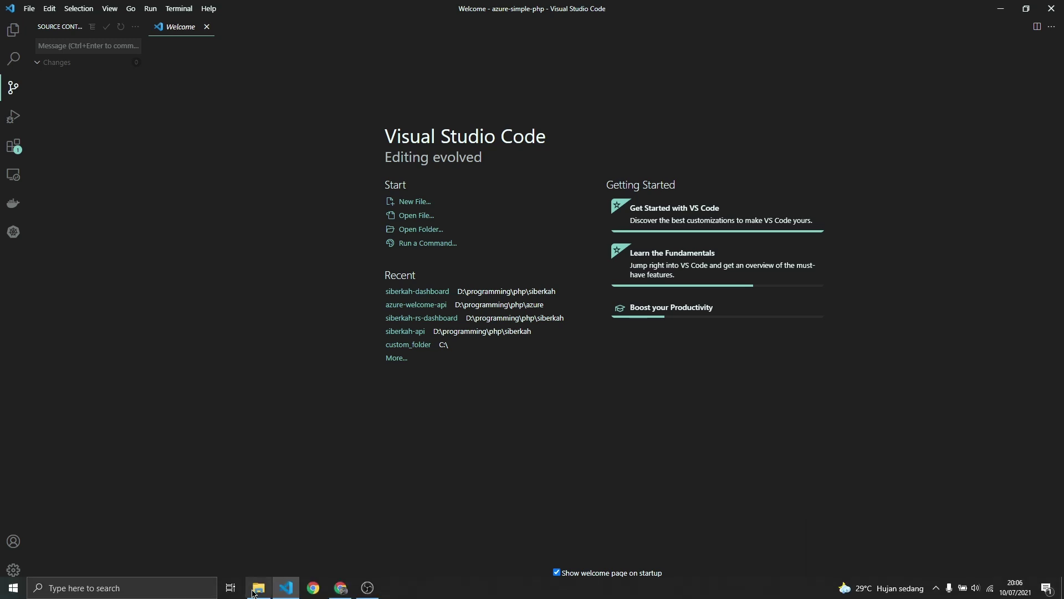
pyautogui.click(340, 588)
pyautogui.click(177, 8)
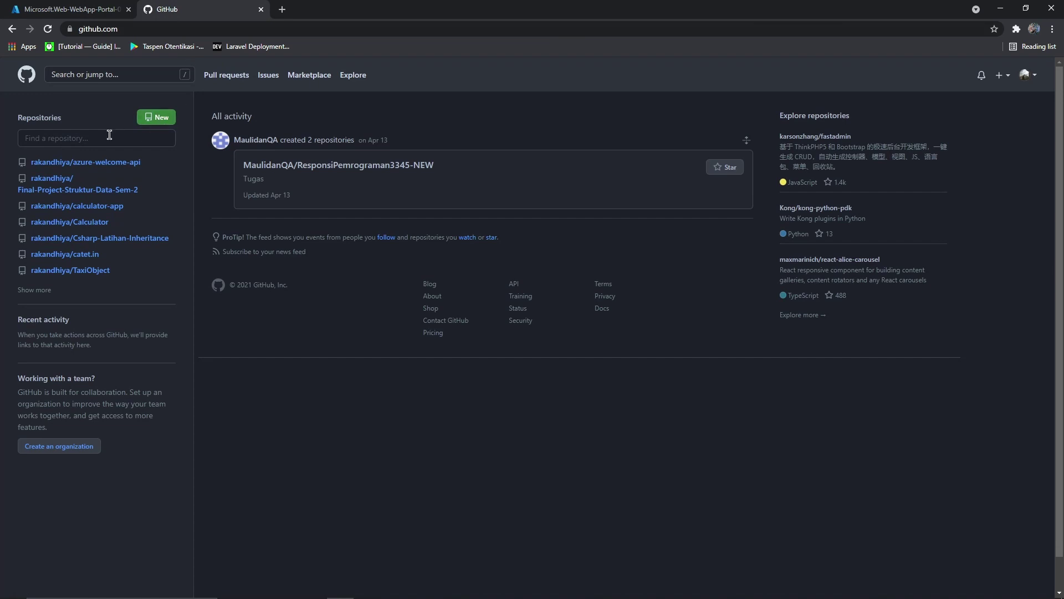
pyautogui.click(29, 80)
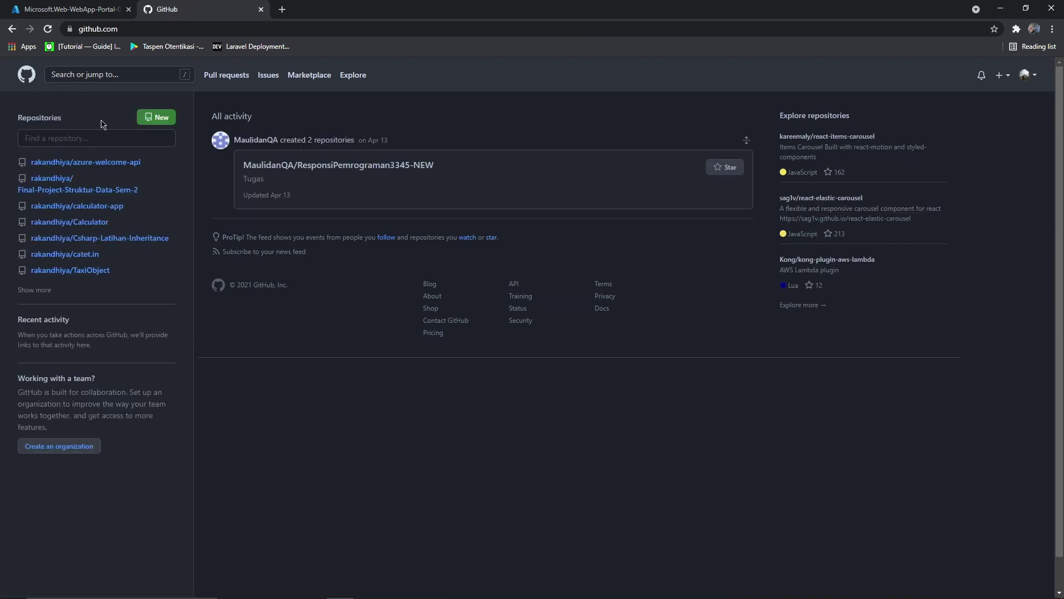
pyautogui.click(1027, 75)
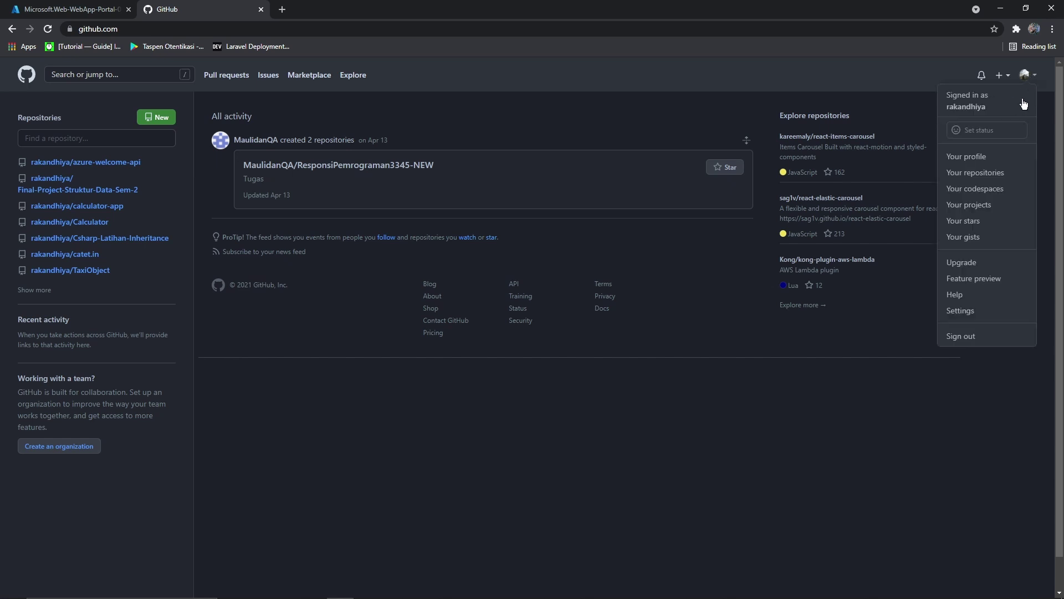
pyautogui.click(989, 171)
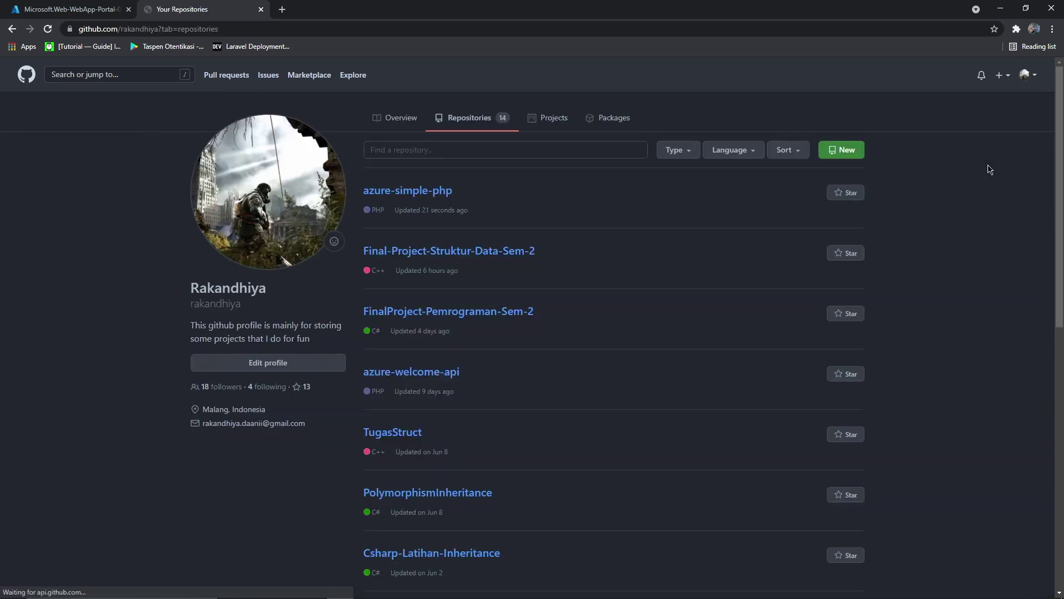
pyautogui.click(428, 192)
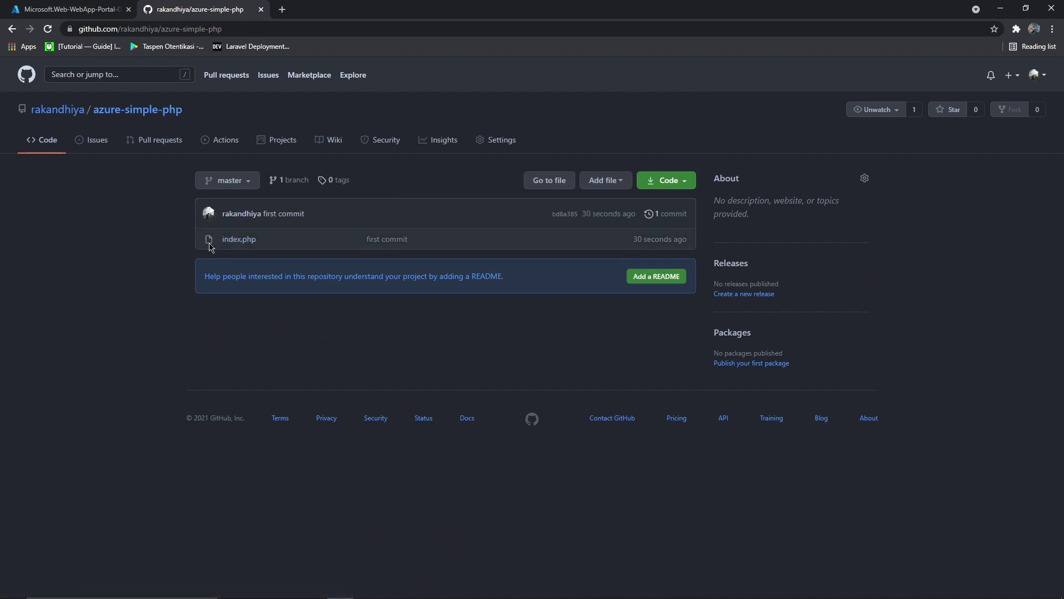
pyautogui.click(58, 6)
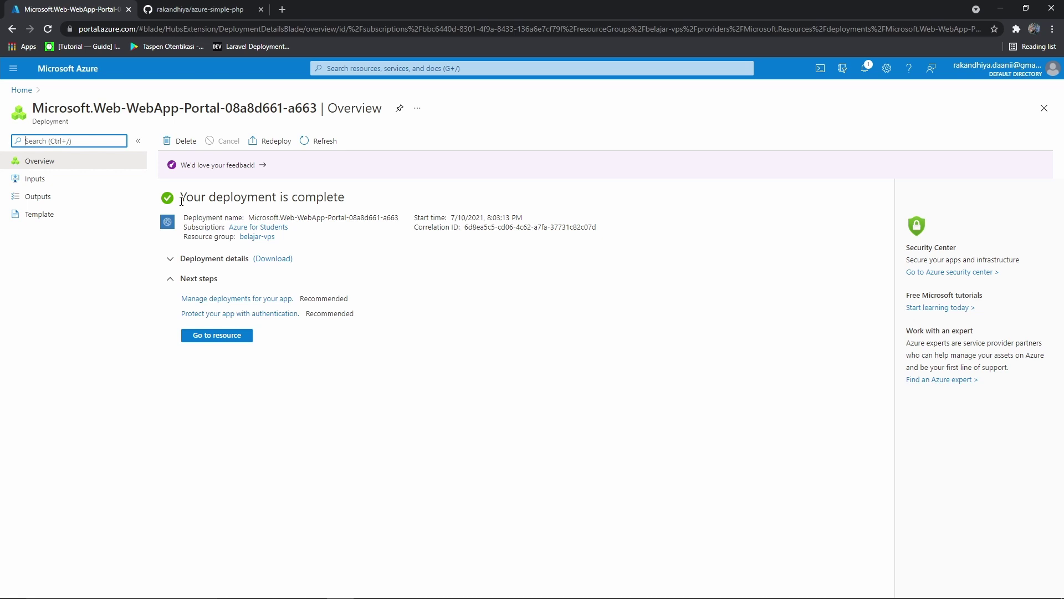
# Open the belajar-vps web app's Deployment Center and expand the Source dropdown
pyautogui.moveTo(181, 201); pyautogui.dragTo(345, 201)
pyautogui.click(330, 215)
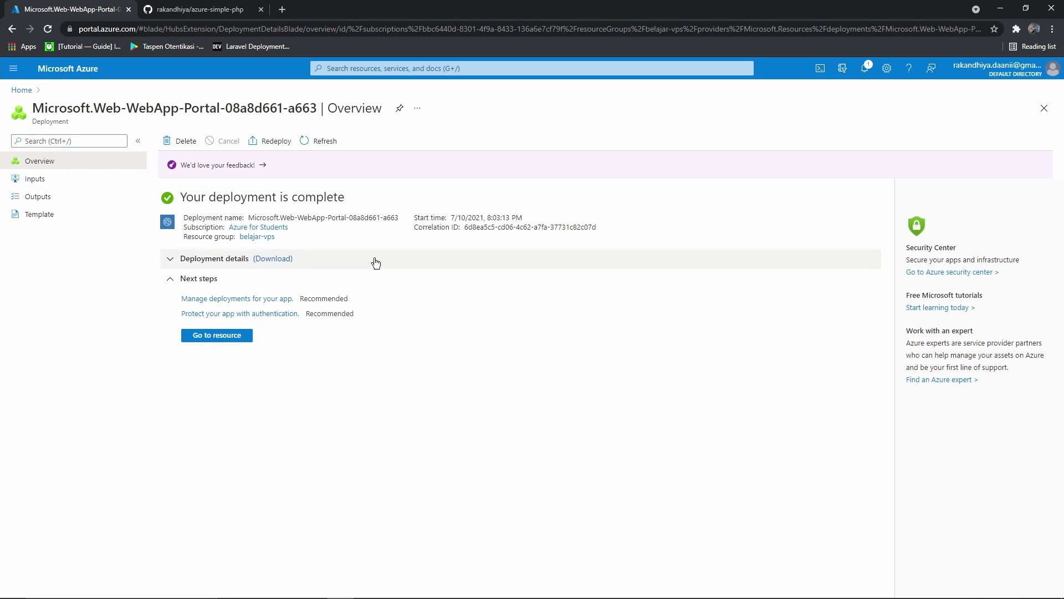
pyautogui.click(208, 335)
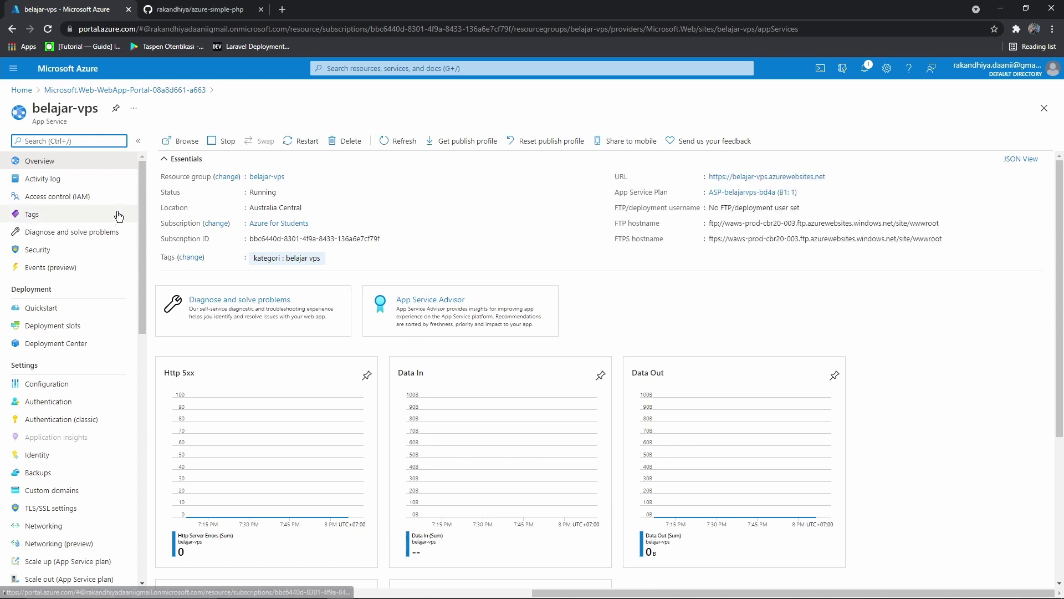
pyautogui.scroll(-2, 105, 232)
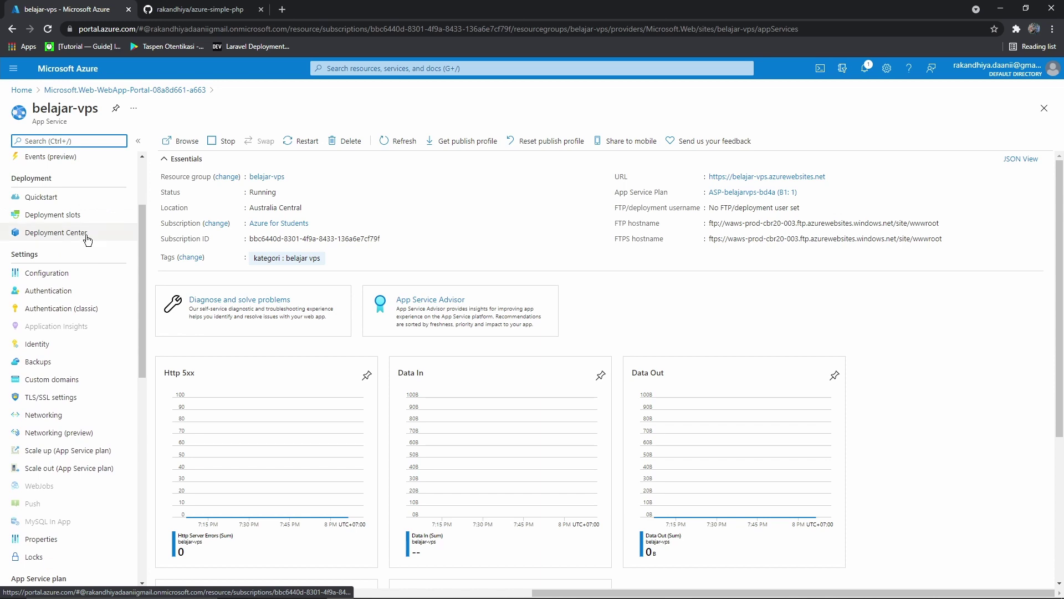
pyautogui.click(87, 238)
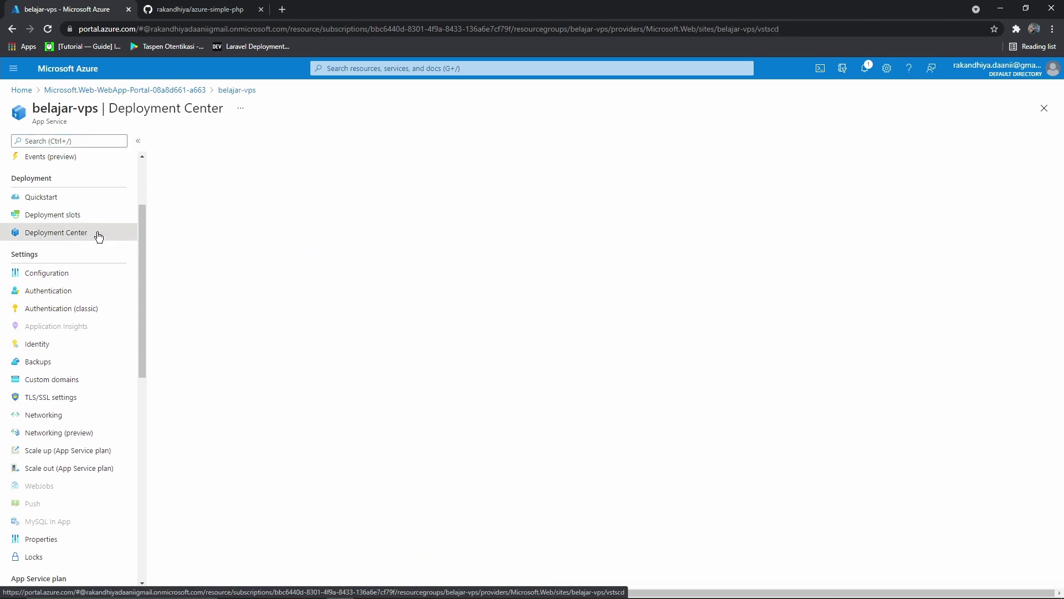
pyautogui.scroll(-2, 98, 236)
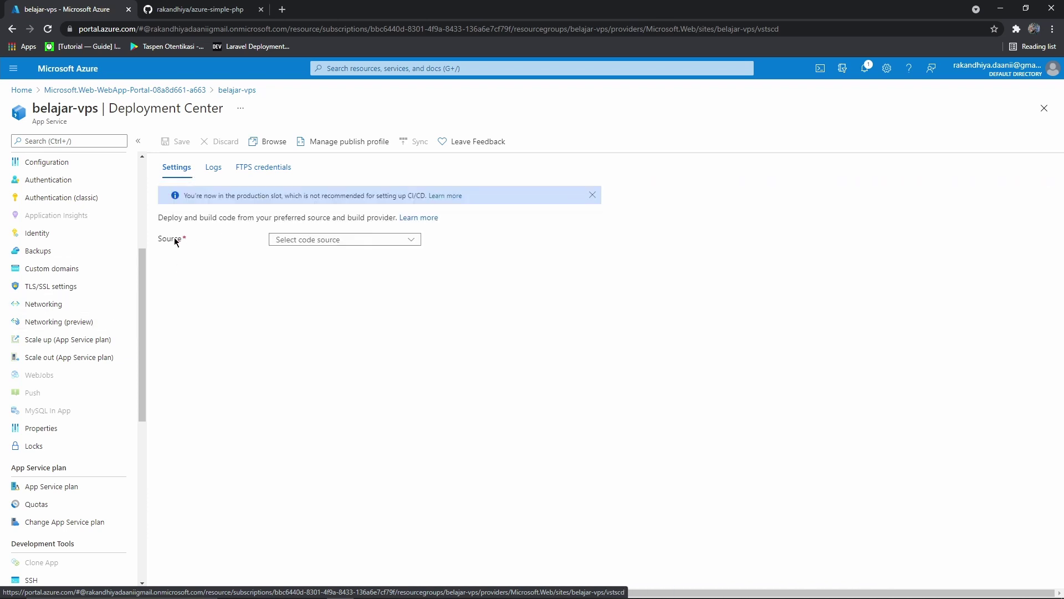
pyautogui.click(309, 246)
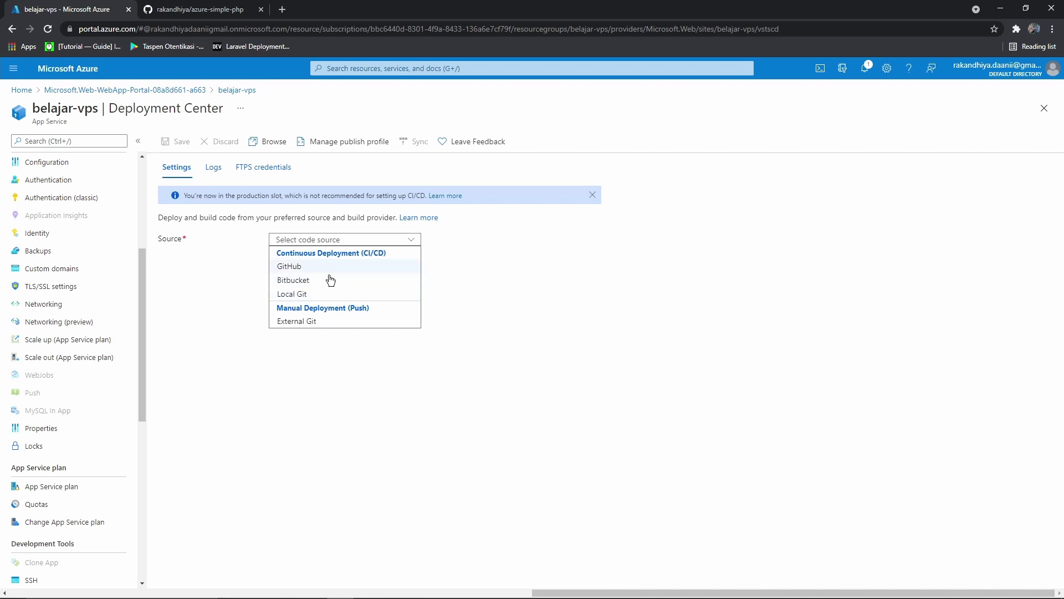
# Choose GitHub as the code source and authorize Azure to access the GitHub account
pyautogui.click(211, 9)
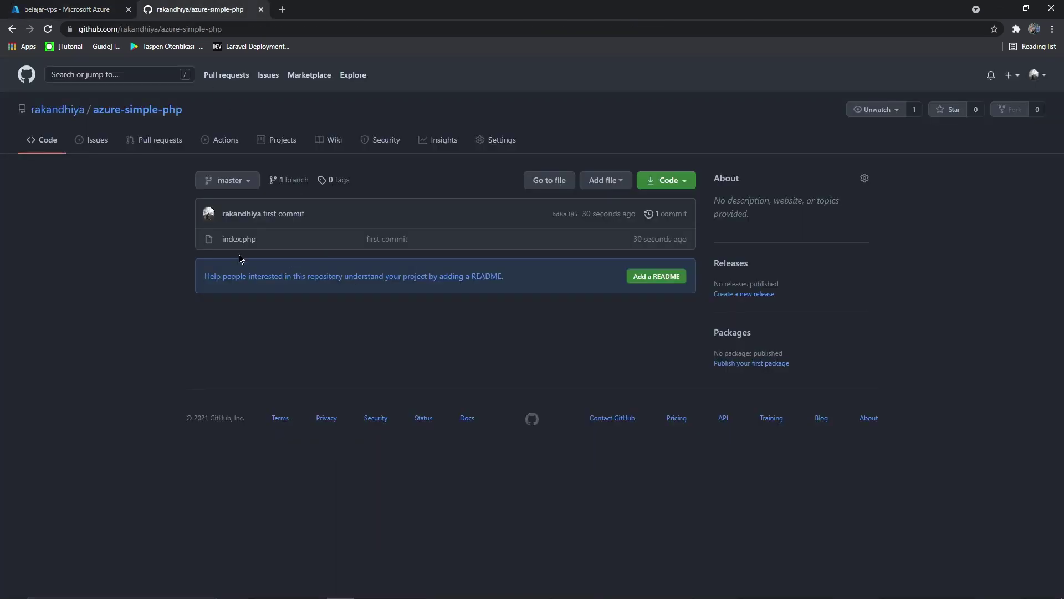
pyautogui.click(108, 14)
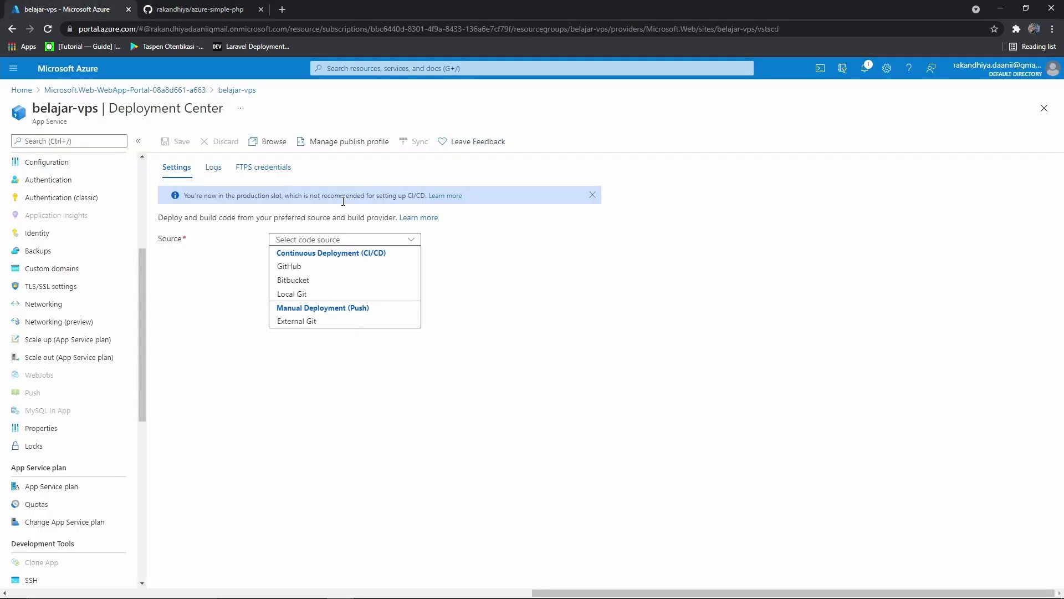
pyautogui.click(297, 270)
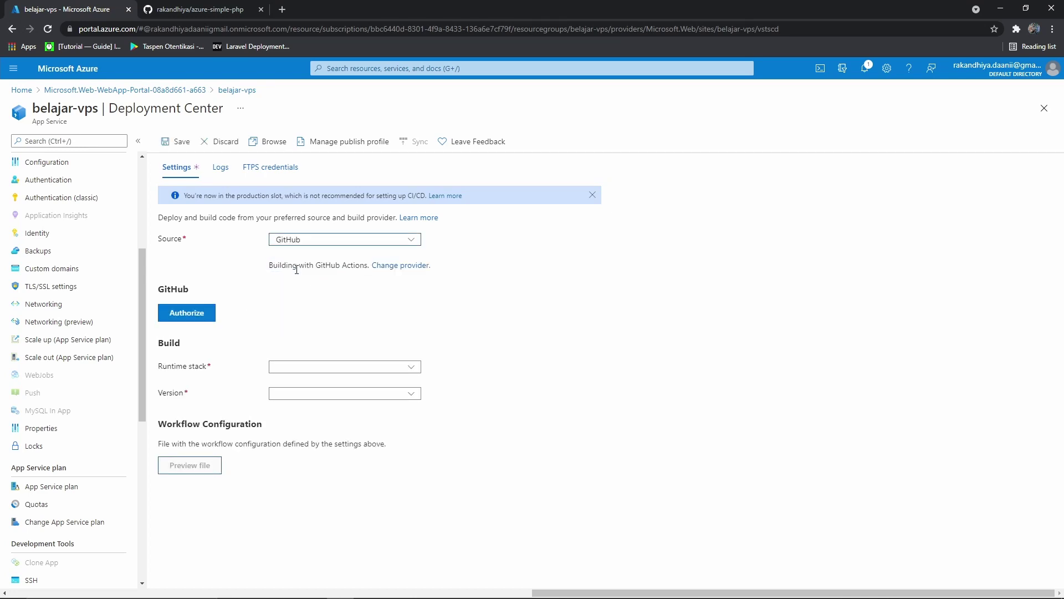
pyautogui.click(179, 313)
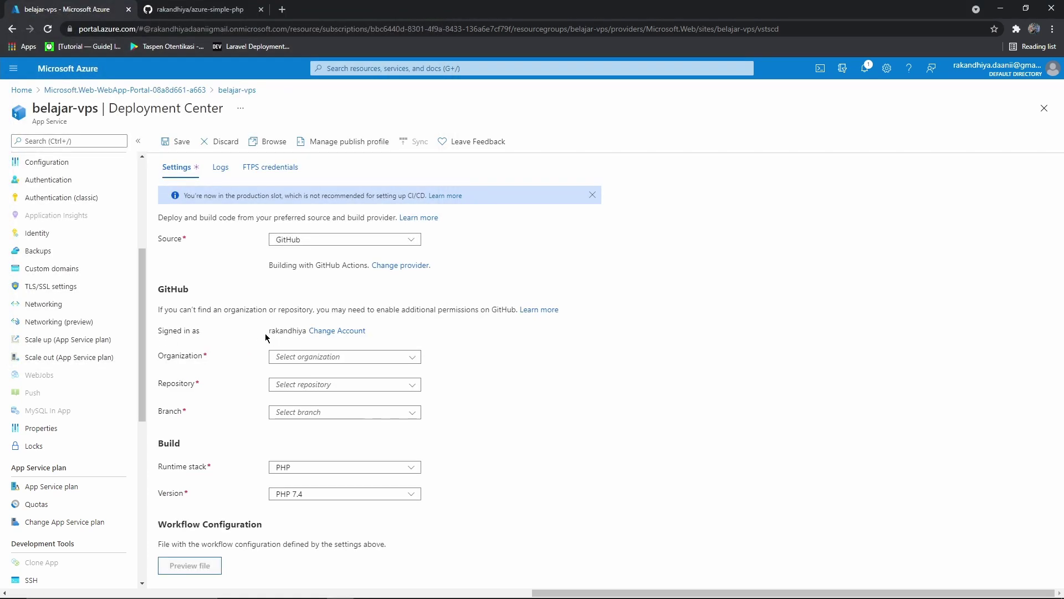
pyautogui.moveTo(265, 336); pyautogui.dragTo(305, 333)
pyautogui.click(273, 340)
pyautogui.click(252, 332)
# Select the user's own organization, repository azure-simple-php and branch master
pyautogui.click(410, 358)
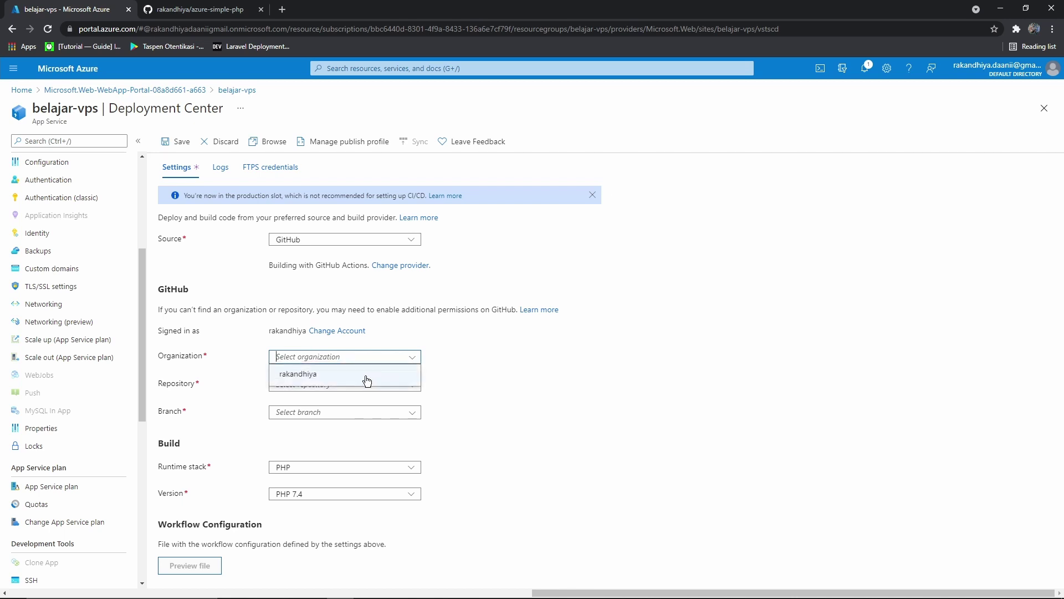
pyautogui.click(364, 375)
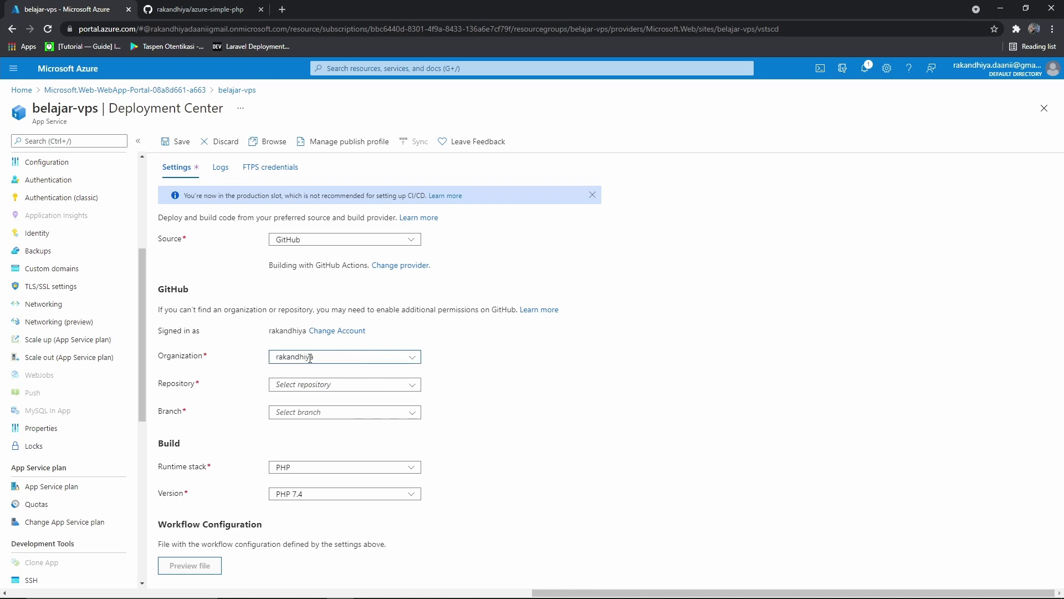
pyautogui.click(410, 363)
pyautogui.click(305, 373)
pyautogui.click(410, 385)
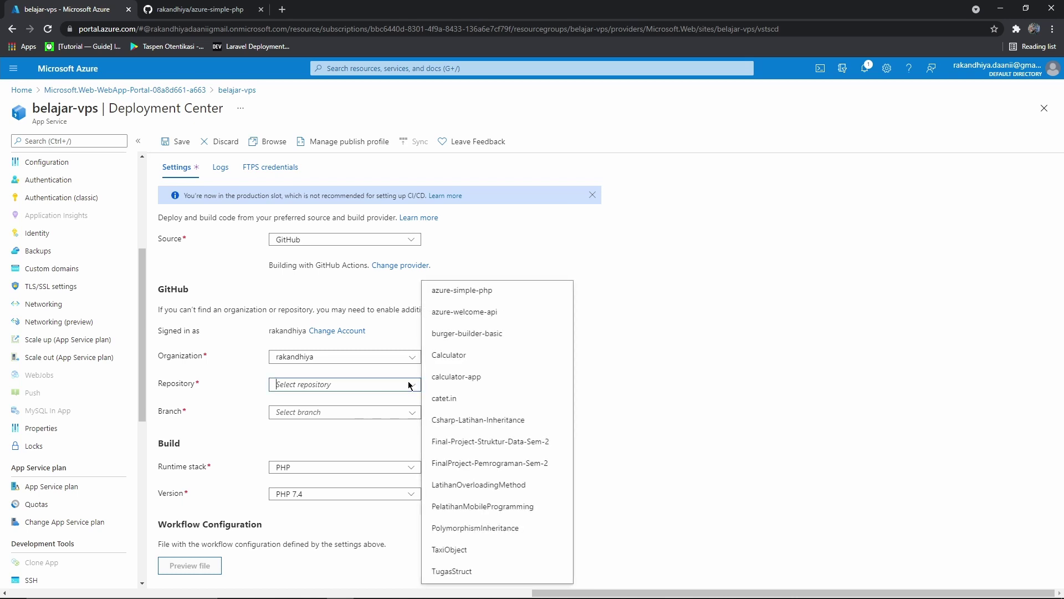
pyautogui.click(194, 10)
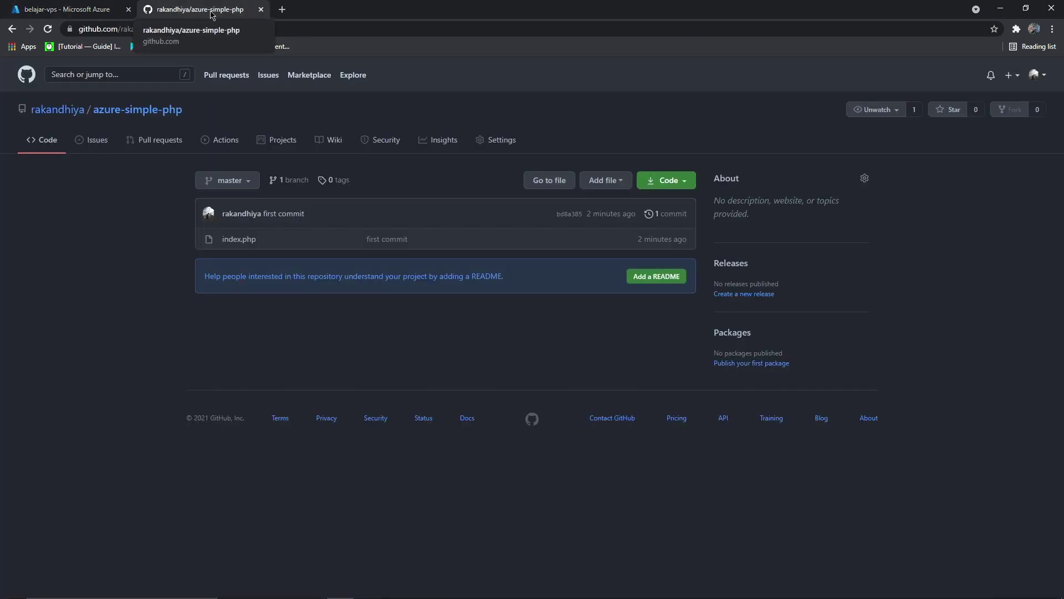
pyautogui.click(66, 9)
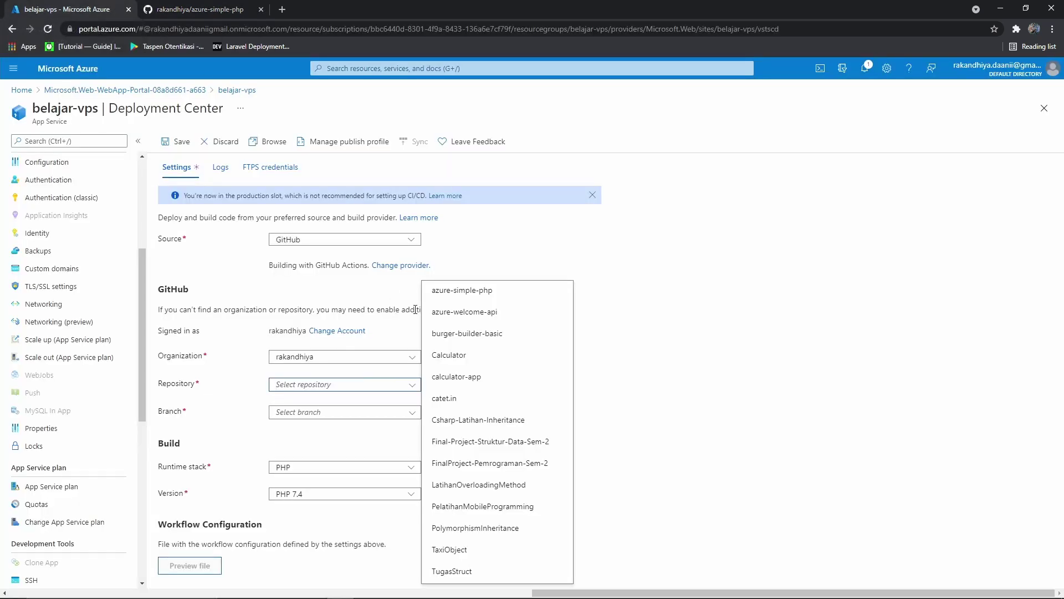
pyautogui.click(463, 294)
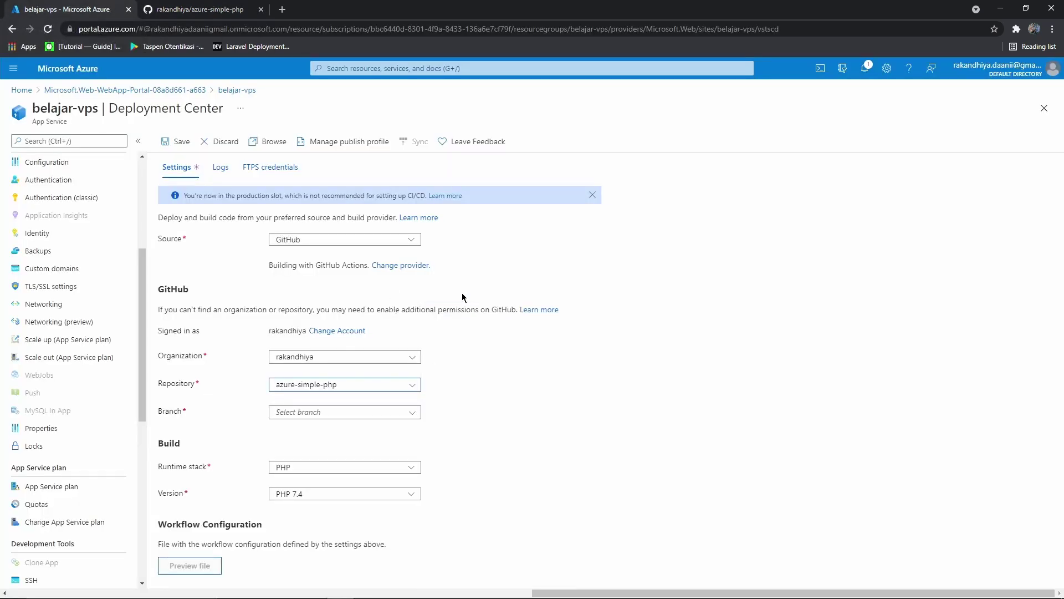
pyautogui.click(412, 417)
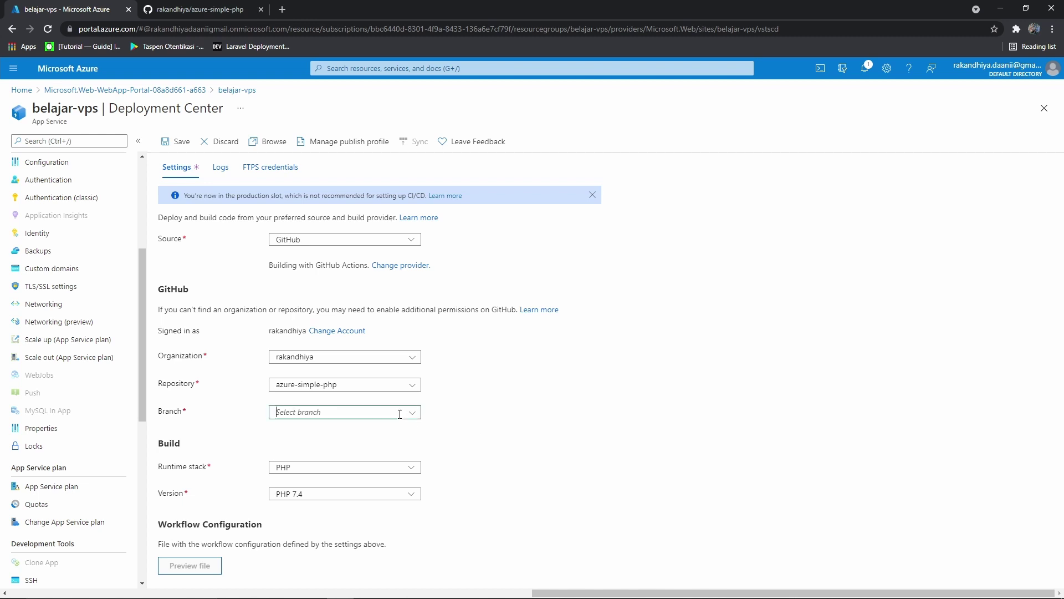
pyautogui.click(401, 430)
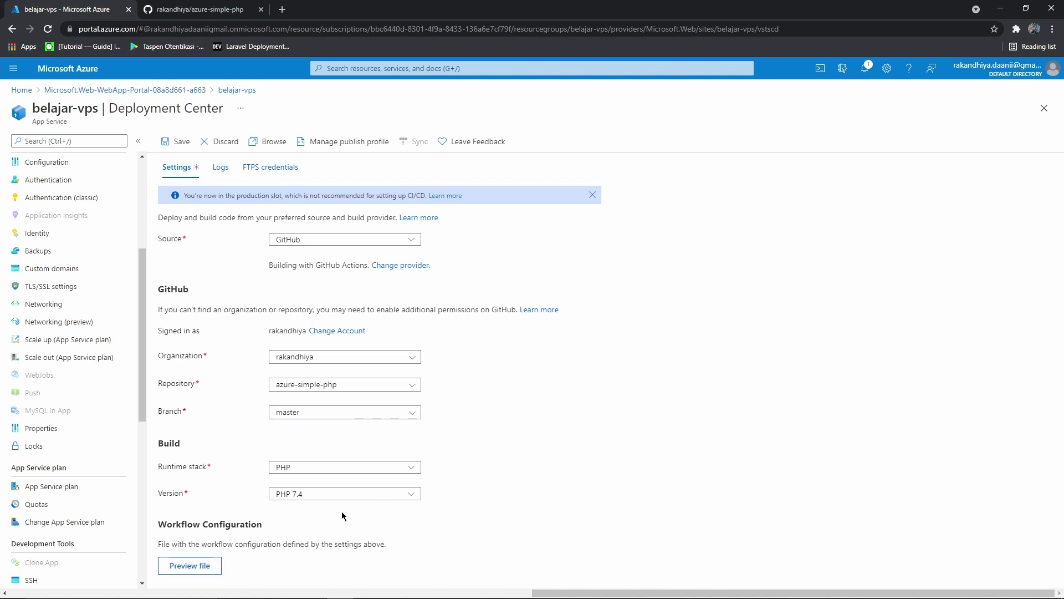
pyautogui.click(189, 565)
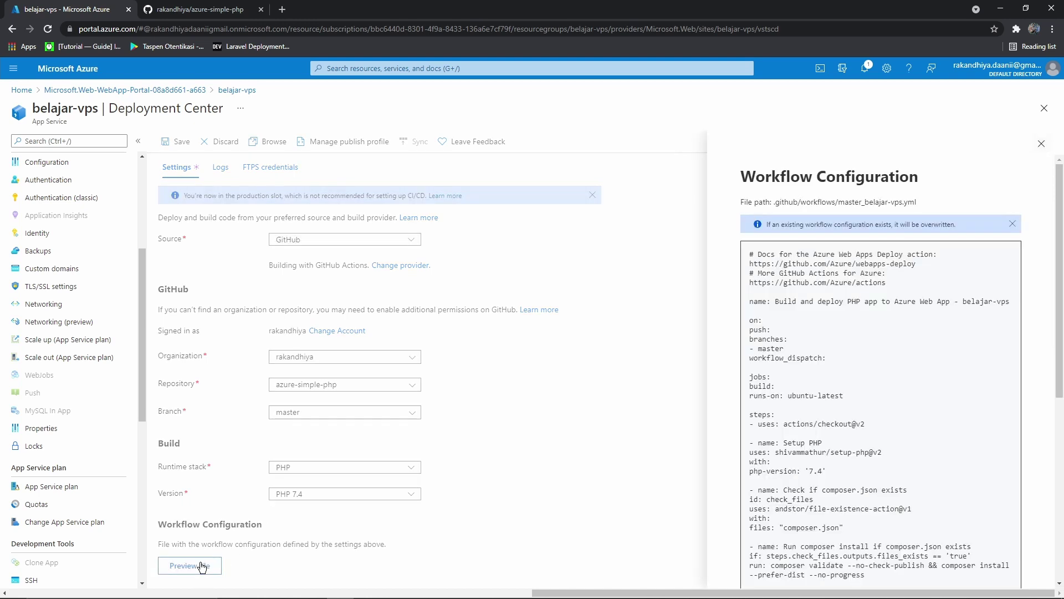
pyautogui.scroll(-4, 823, 346)
pyautogui.scroll(4, 821, 343)
pyautogui.moveTo(751, 256); pyautogui.dragTo(857, 521)
pyautogui.click(857, 521)
pyautogui.scroll(6, 857, 521)
pyautogui.click(296, 592)
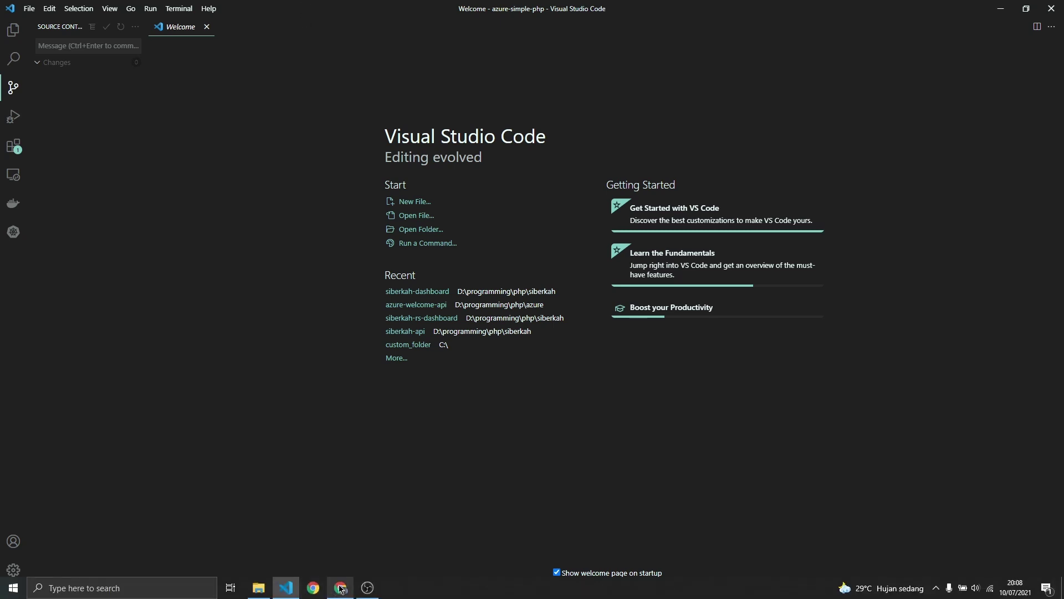
pyautogui.click(341, 588)
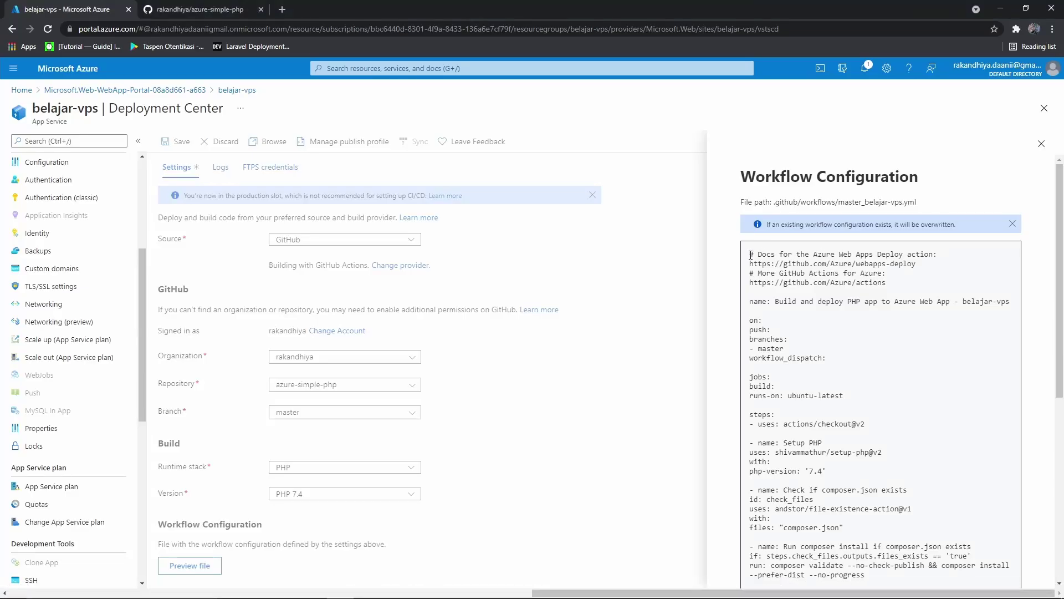
pyautogui.moveTo(750, 255); pyautogui.dragTo(874, 523)
pyautogui.click(874, 523)
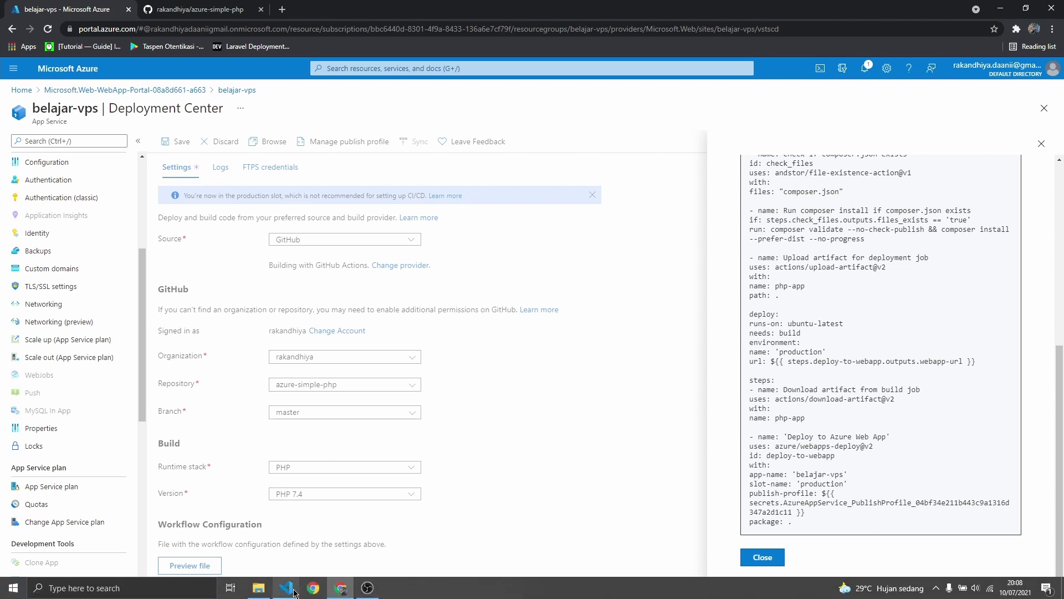
pyautogui.moveTo(294, 591)
pyautogui.click(205, 10)
pyautogui.click(84, 10)
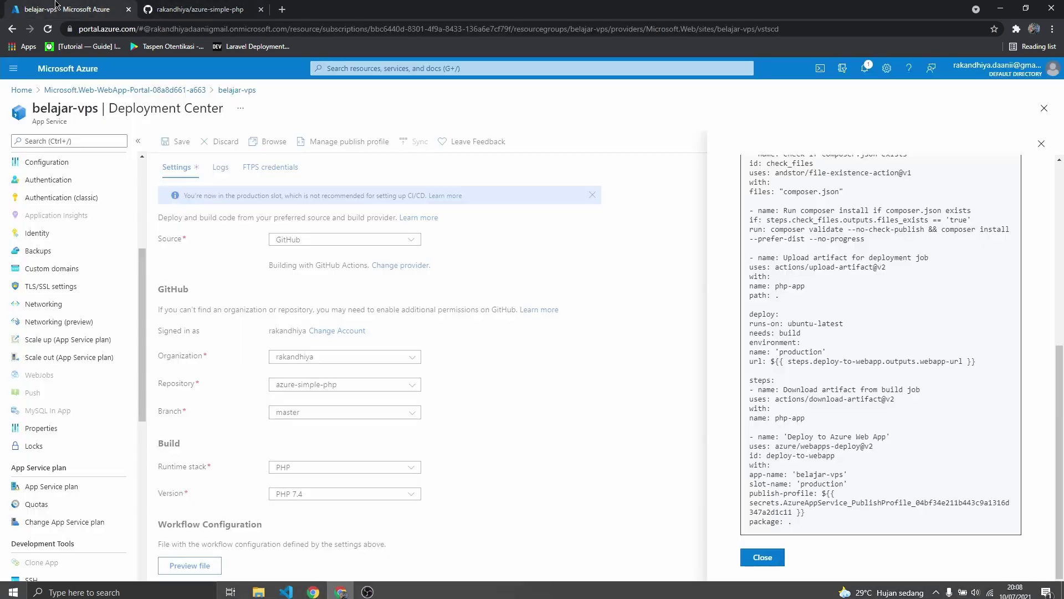
pyautogui.scroll(10, 891, 261)
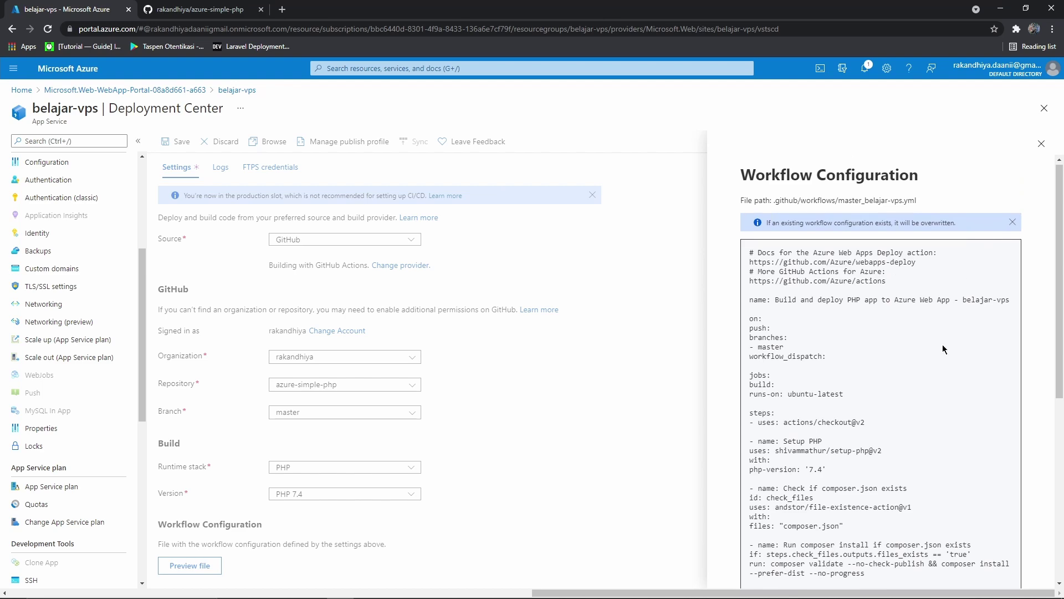
pyautogui.scroll(-6, 943, 344)
pyautogui.scroll(3, 762, 384)
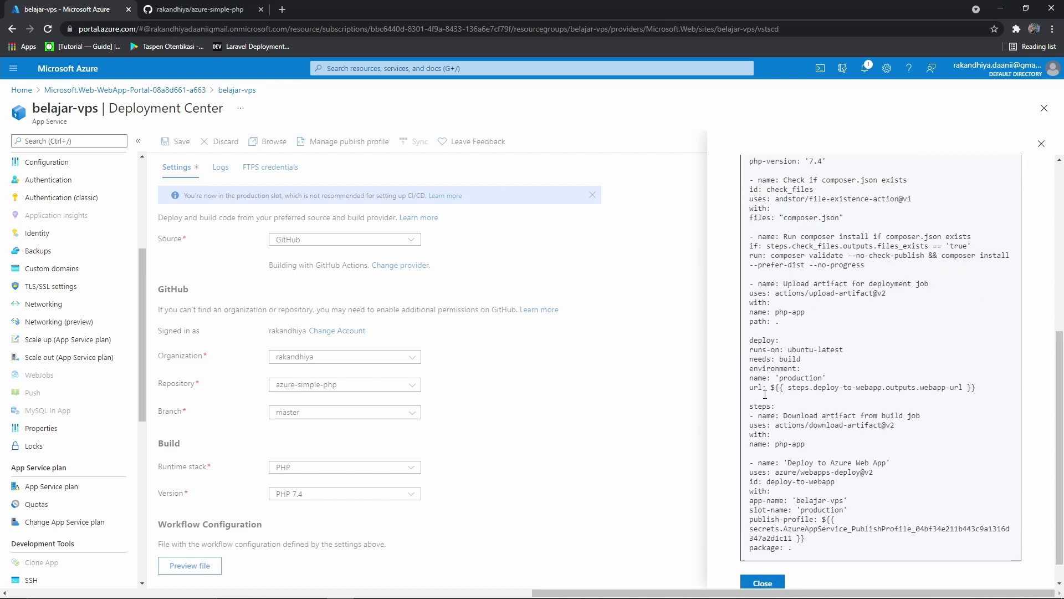
pyautogui.scroll(3, 766, 399)
pyautogui.scroll(-6, 781, 508)
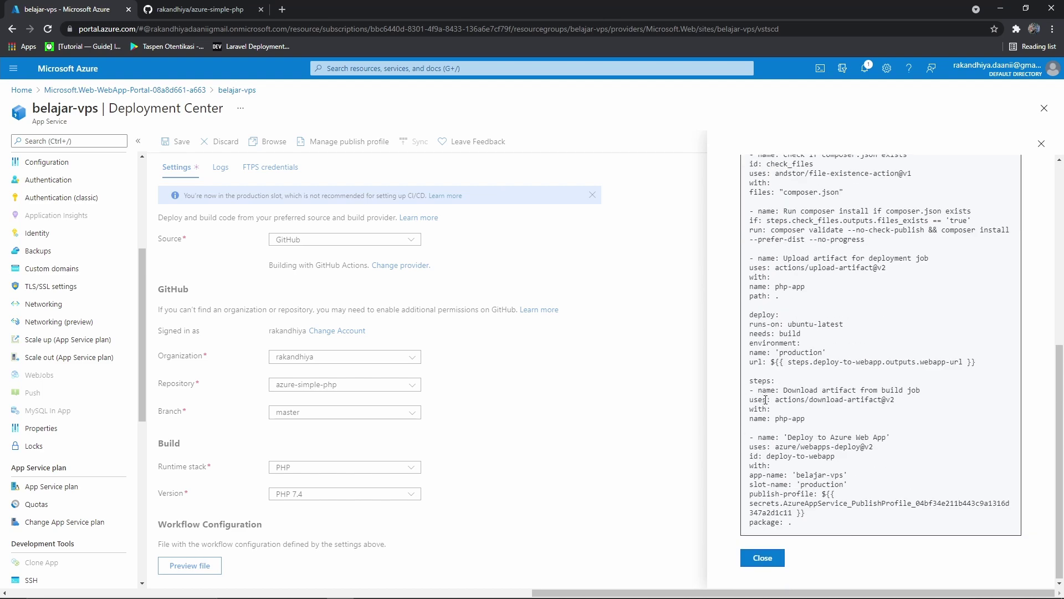
pyautogui.click(762, 557)
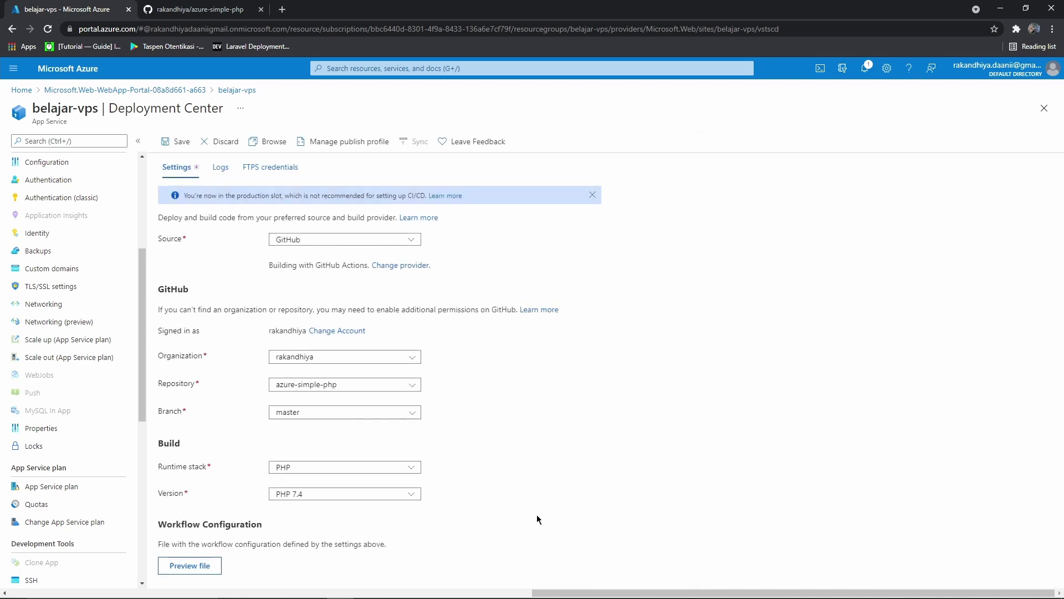
# Save the GitHub Actions deployment settings, sync to redeploy, and view the Logs with in-progress runs
pyautogui.click(172, 143)
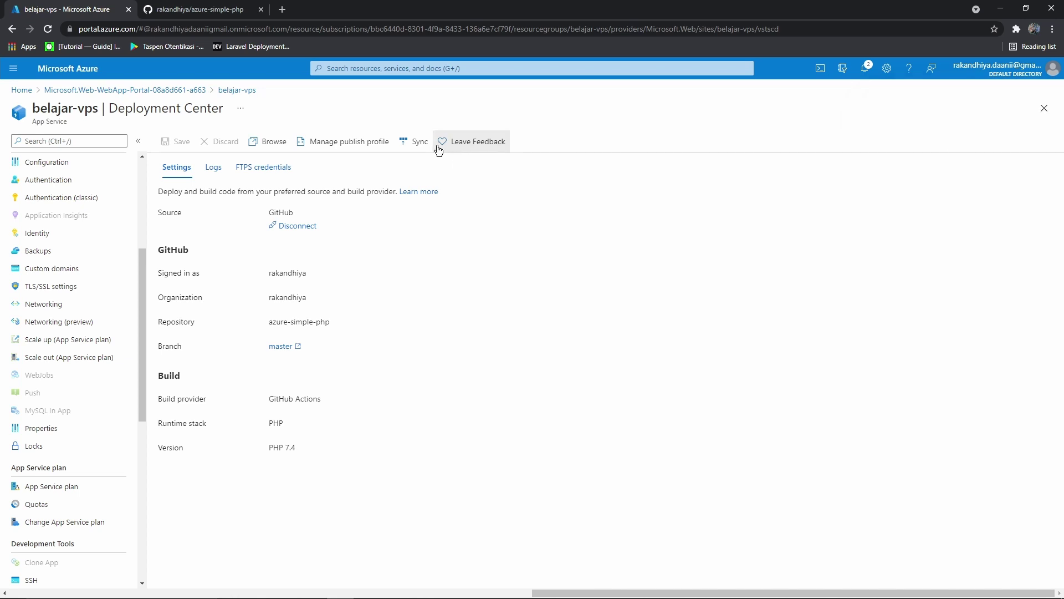
pyautogui.click(414, 146)
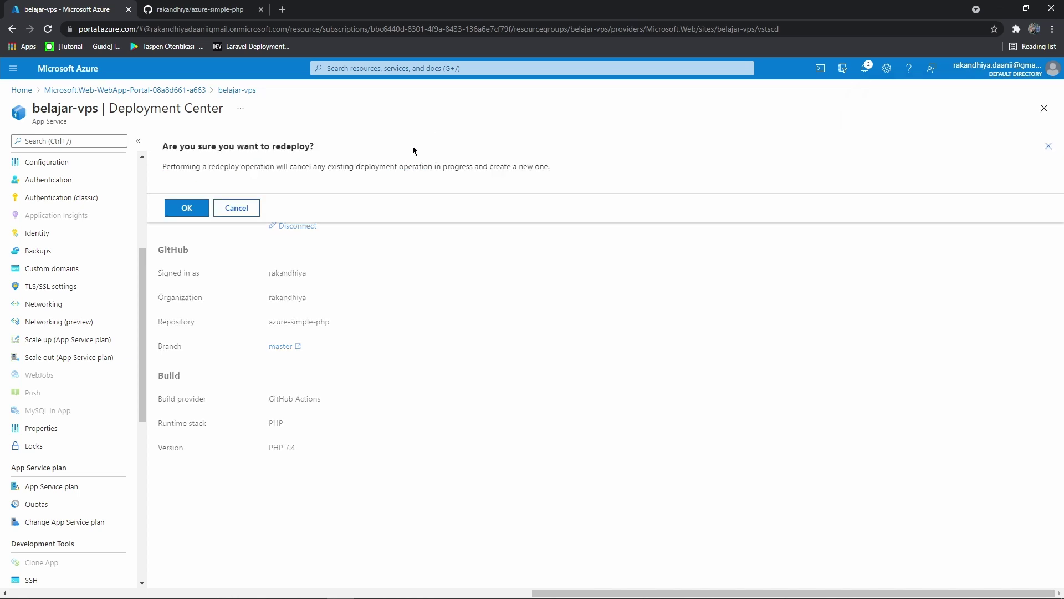
pyautogui.moveTo(165, 157); pyautogui.dragTo(435, 162)
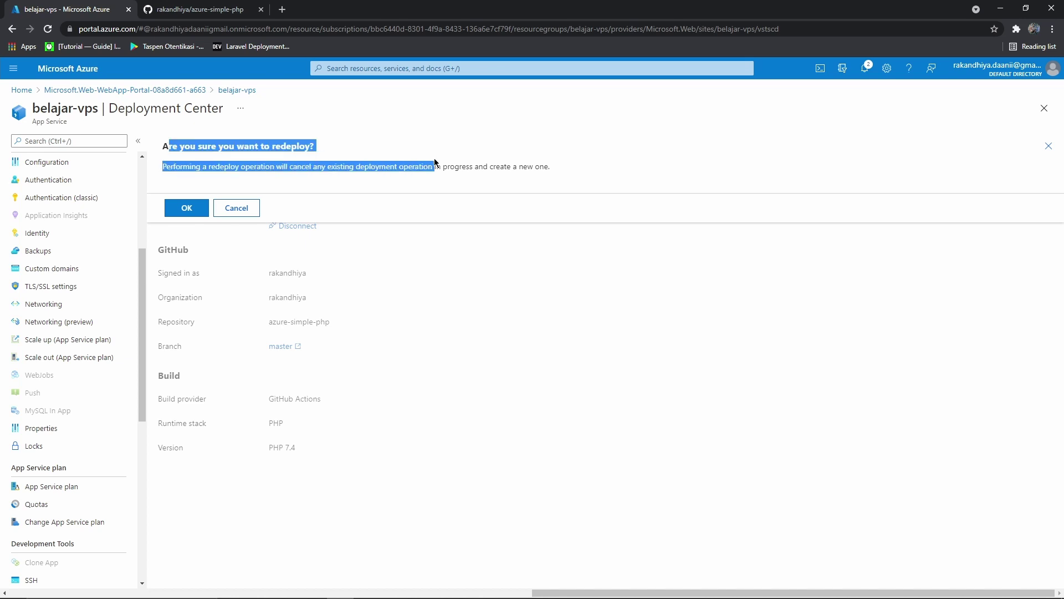
pyautogui.click(198, 208)
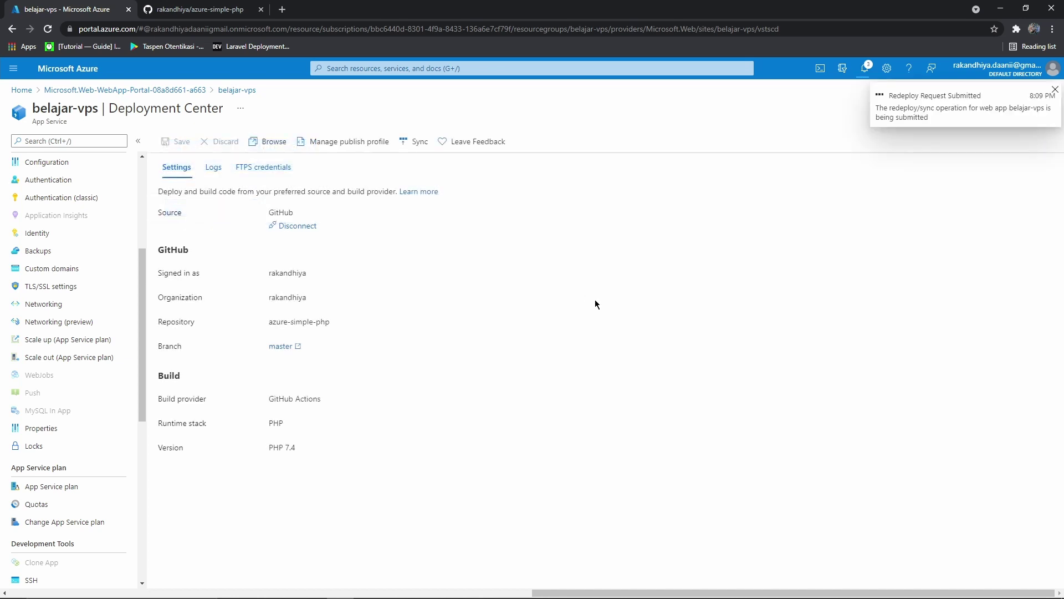
pyautogui.click(1053, 92)
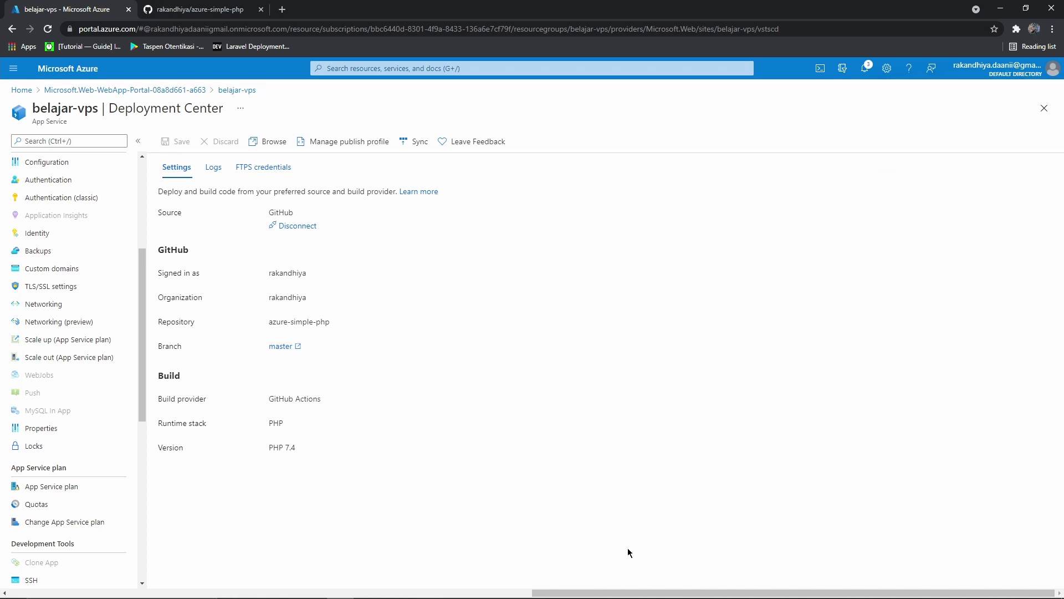
pyautogui.click(213, 169)
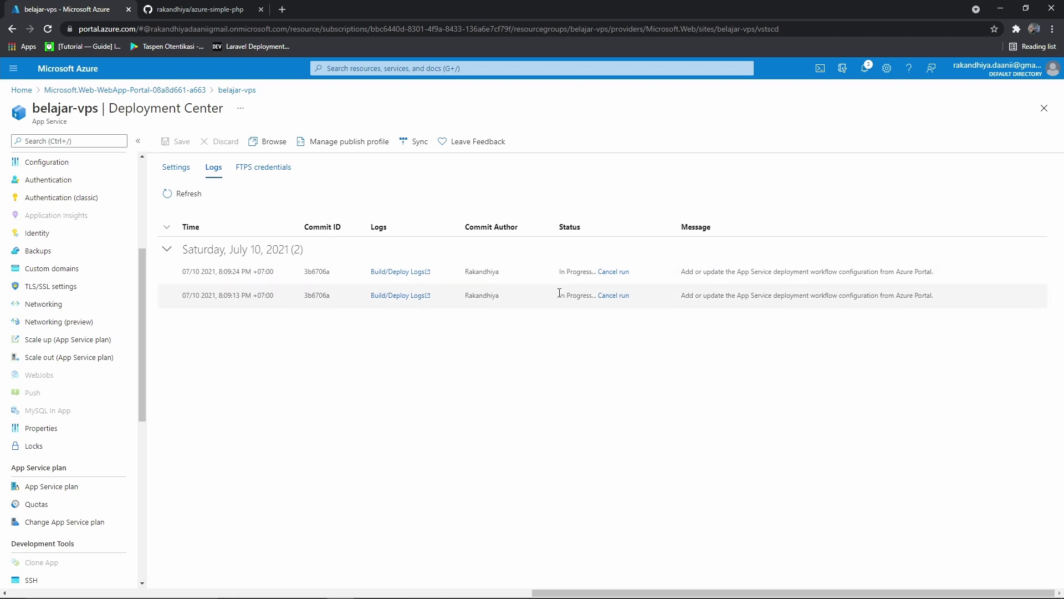
pyautogui.click(591, 284)
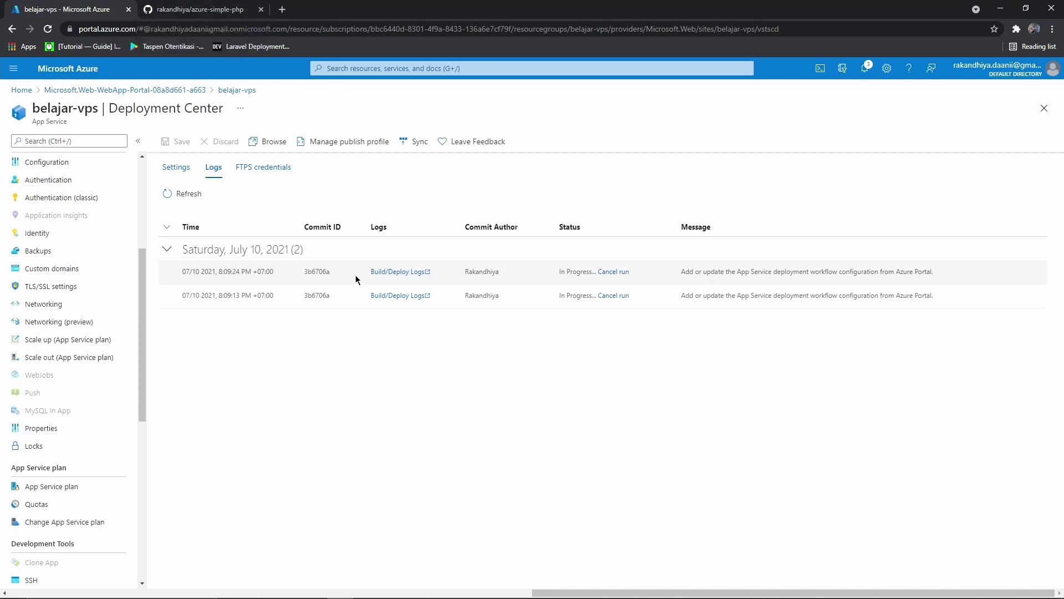
# In the repository's Actions, open the manually triggered belajar-vps workflow run and its deploy job
pyautogui.hotkey('ctrl', 'Tab')
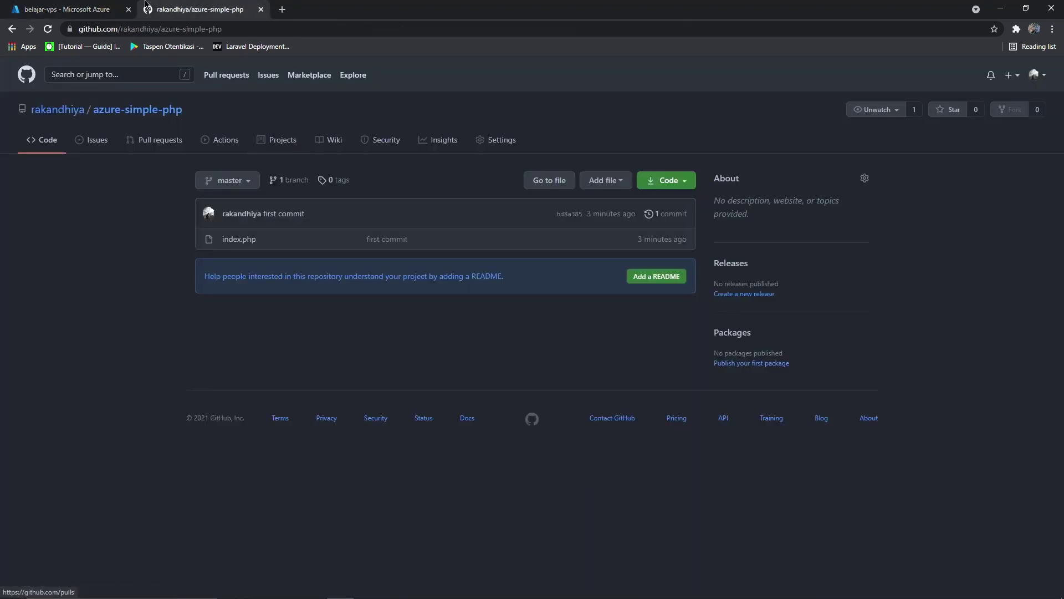
pyautogui.click(210, 135)
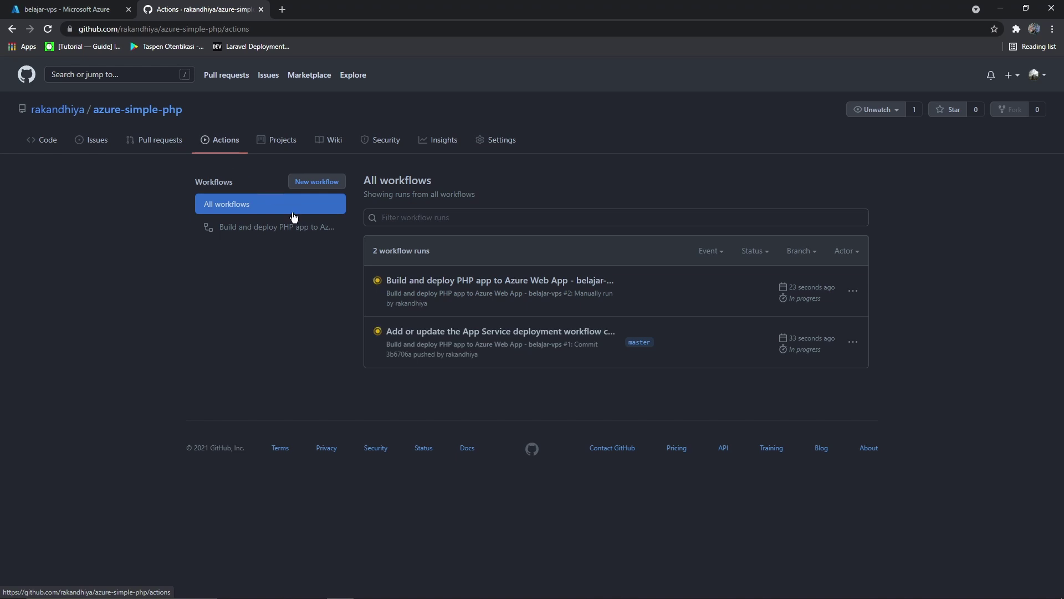
pyautogui.click(497, 285)
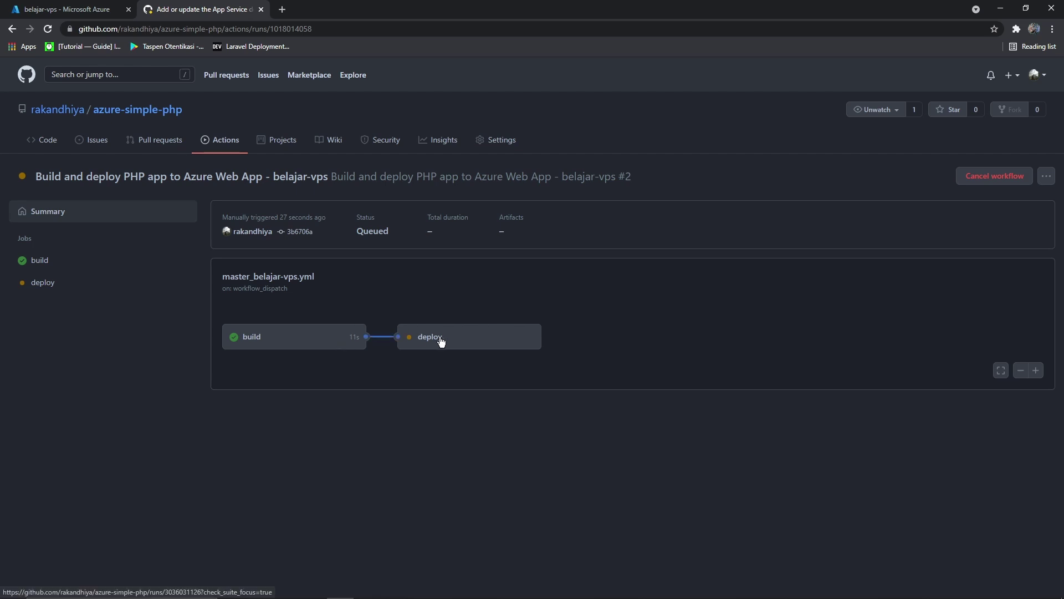
pyautogui.click(443, 341)
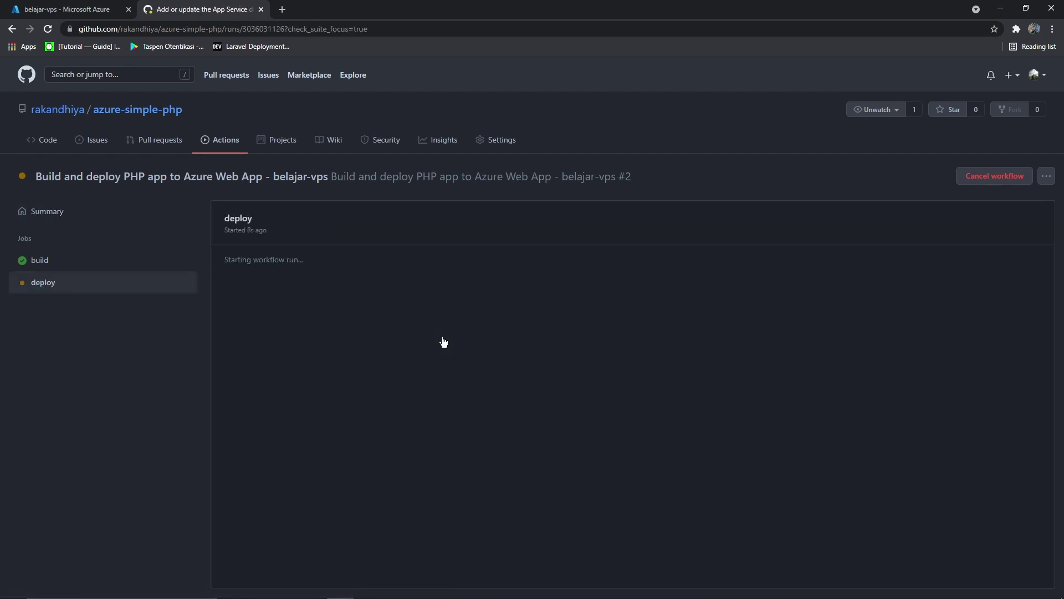
# Review the build and deploy job logs, then open the azurewebsites.net site URL
pyautogui.click(61, 269)
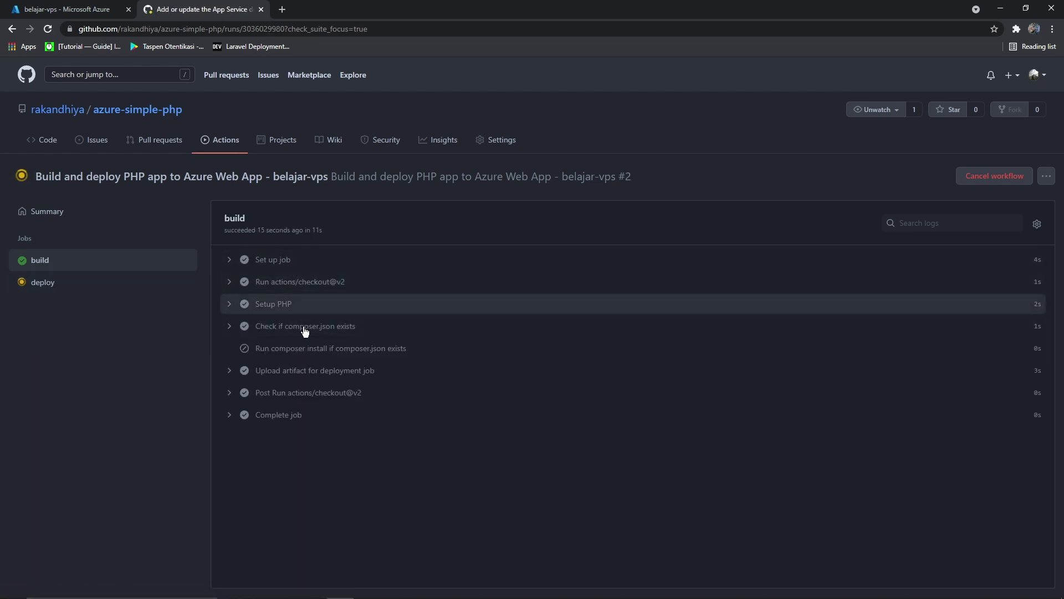
pyautogui.click(230, 260)
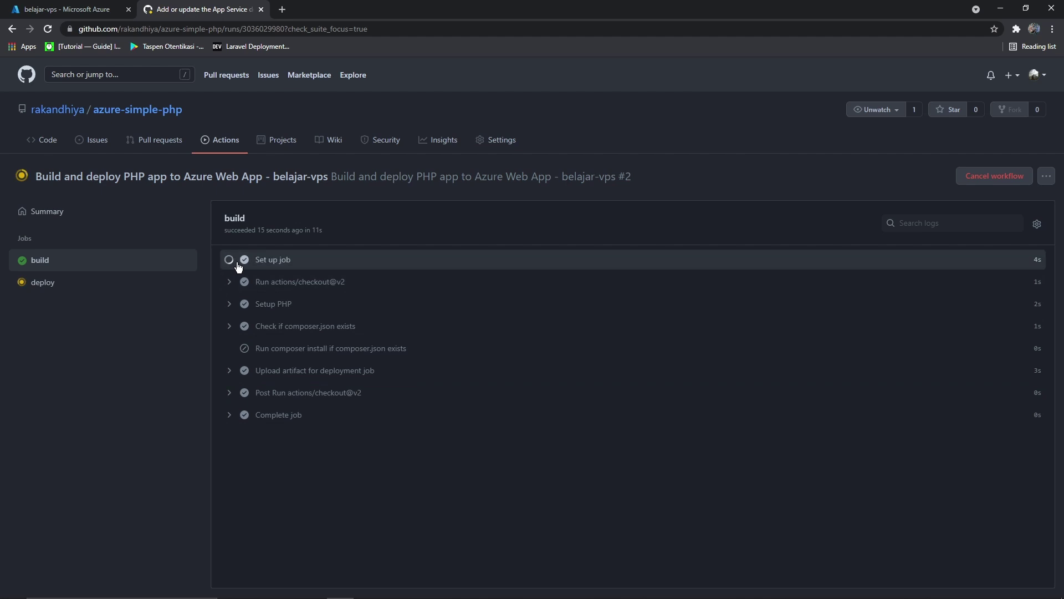
pyautogui.click(231, 266)
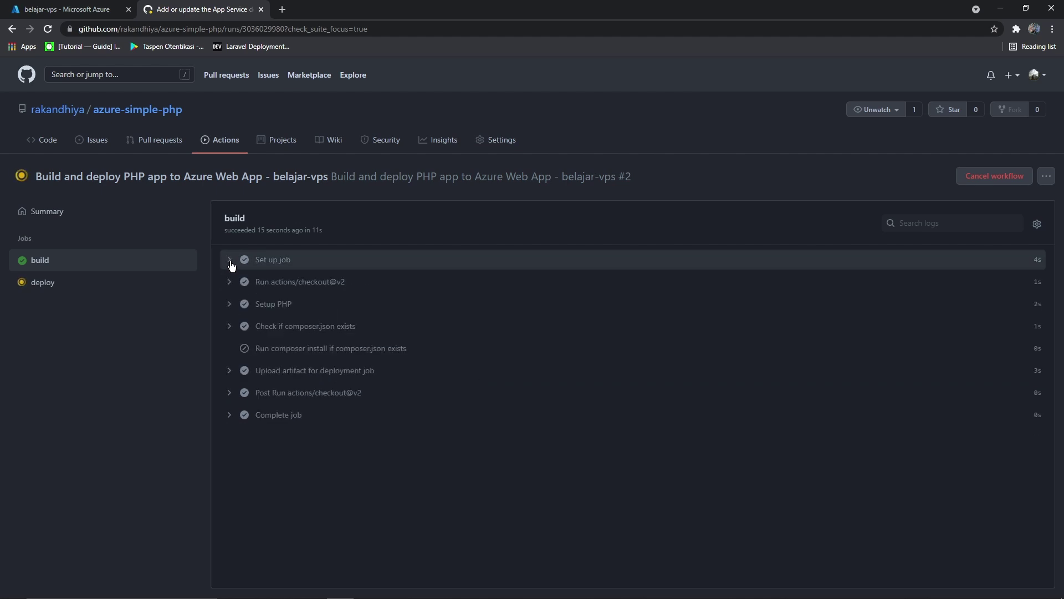
pyautogui.click(98, 286)
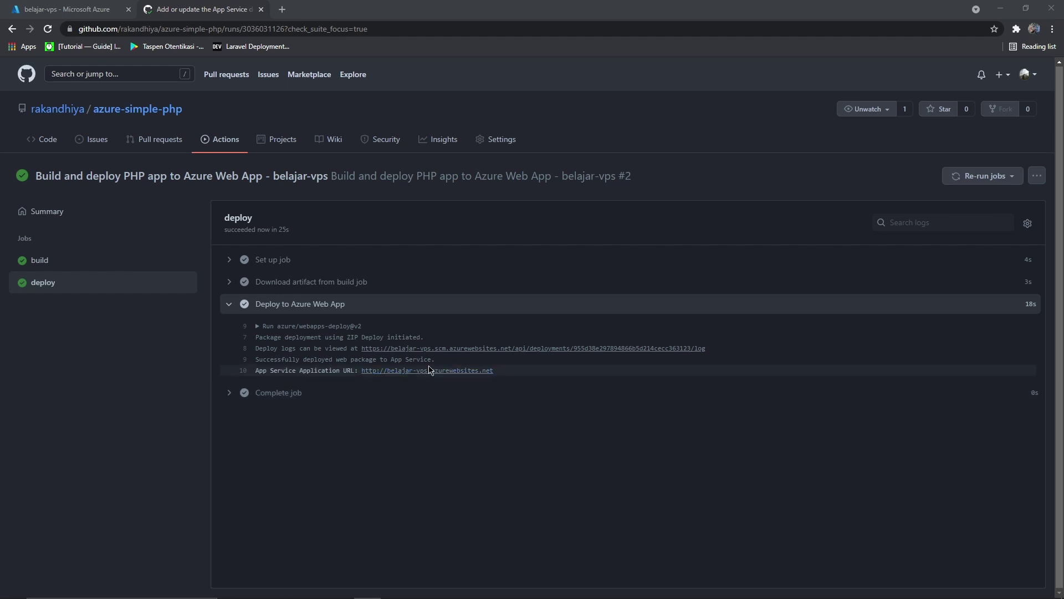
pyautogui.click(231, 311)
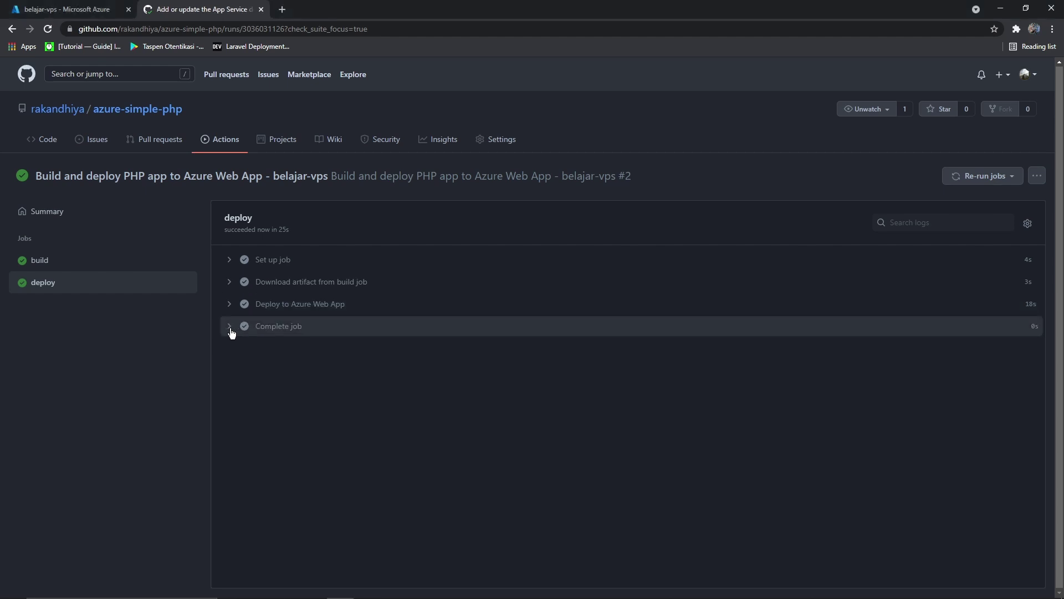
pyautogui.click(232, 328)
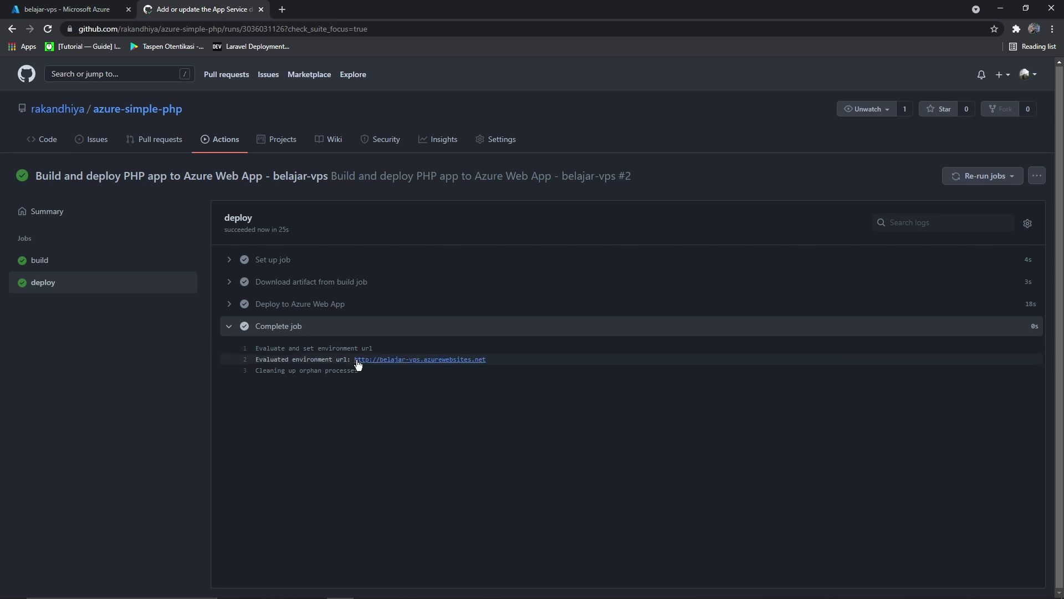
pyautogui.click(377, 361)
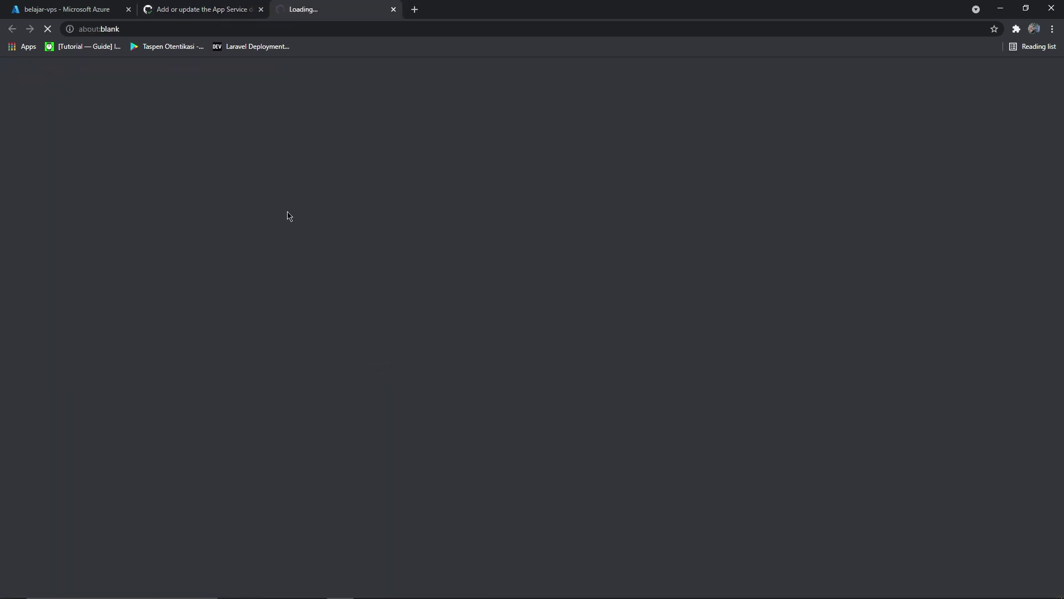
# Browse the live belajar-vps app from Azure and view the Belajar VPS dengan Azure page
pyautogui.click(197, 9)
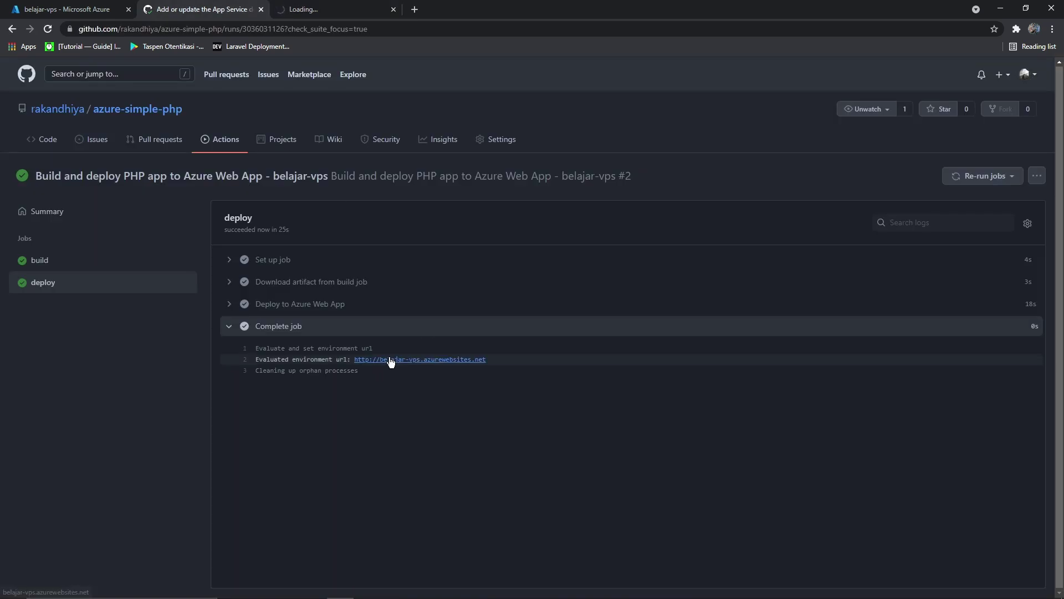
pyautogui.click(64, 9)
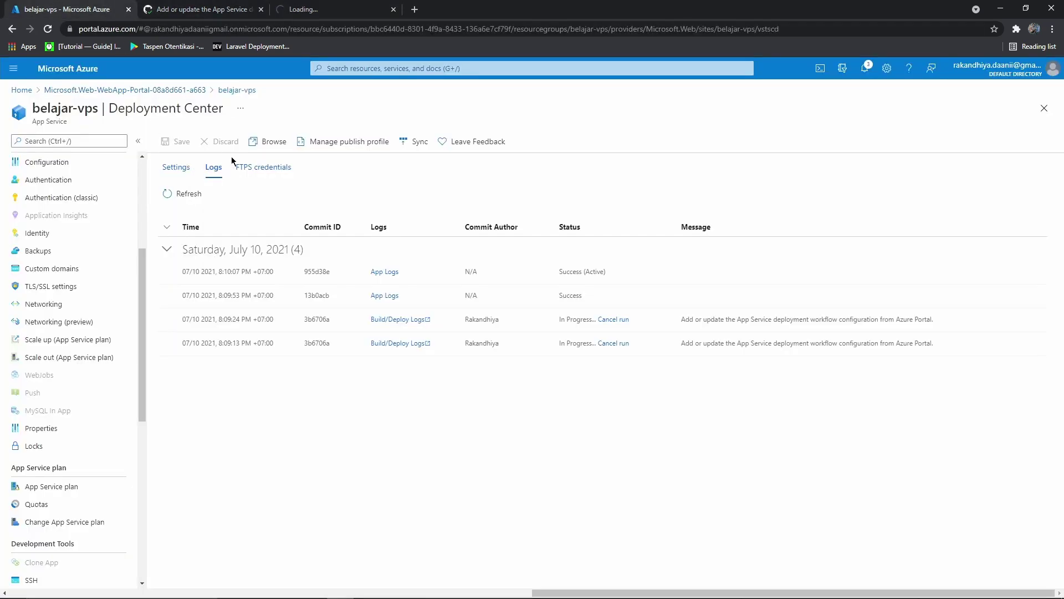
pyautogui.click(269, 142)
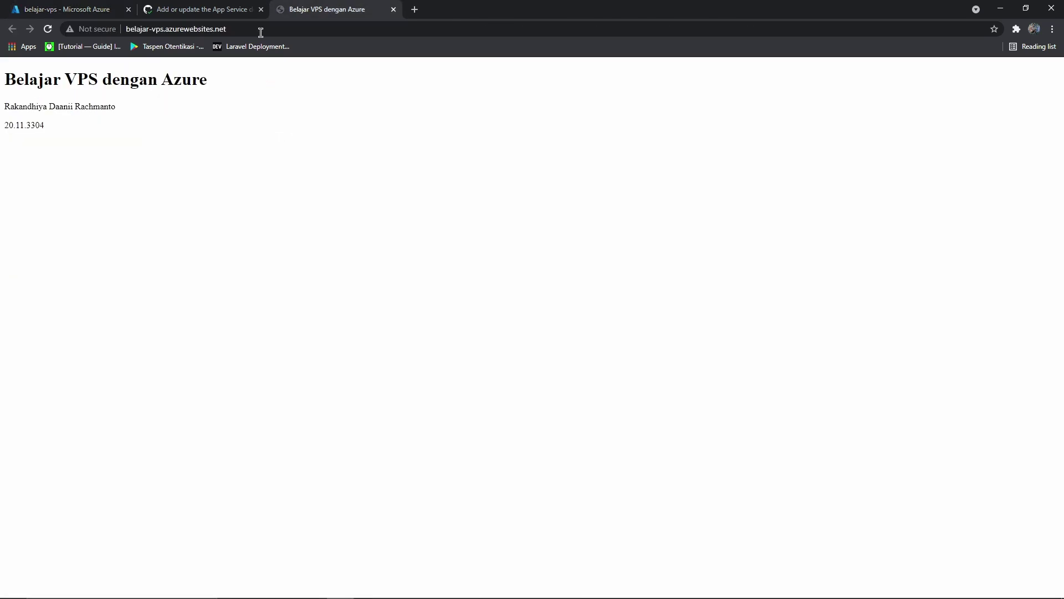
pyautogui.moveTo(103, 136); pyautogui.dragTo(3, 77)
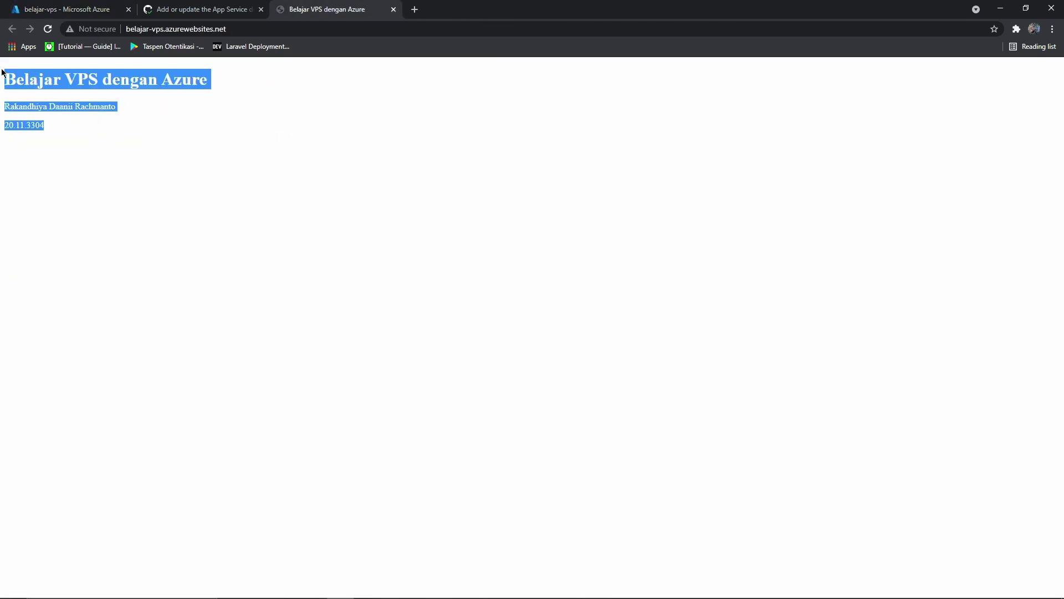
pyautogui.click(312, 262)
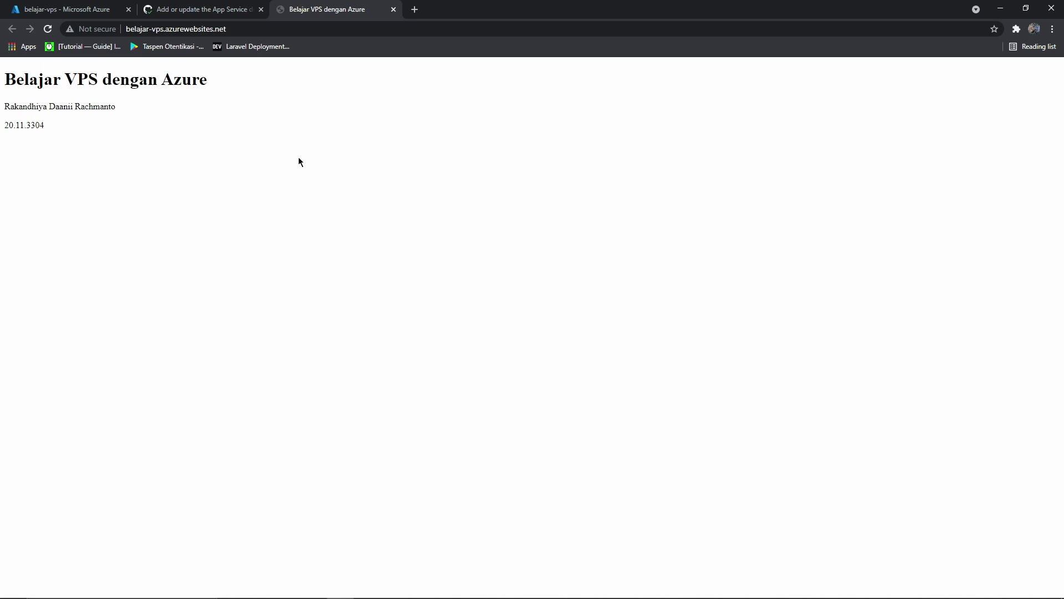
# Check the belajar-vps.azurewebsites.net address in the browser's address bar
pyautogui.moveTo(228, 29)
pyautogui.mouseDown()
pyautogui.moveTo(127, 28)
pyautogui.moveTo(231, 29)
pyautogui.mouseUp()
pyautogui.click(297, 141)
pyautogui.click(235, 28)
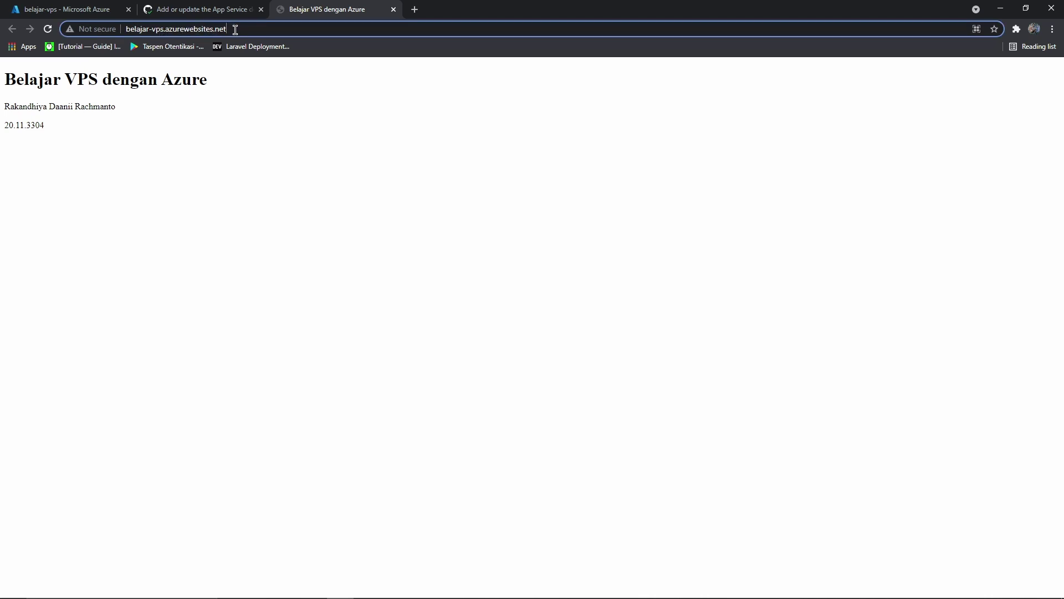
pyautogui.moveTo(127, 28); pyautogui.dragTo(234, 28)
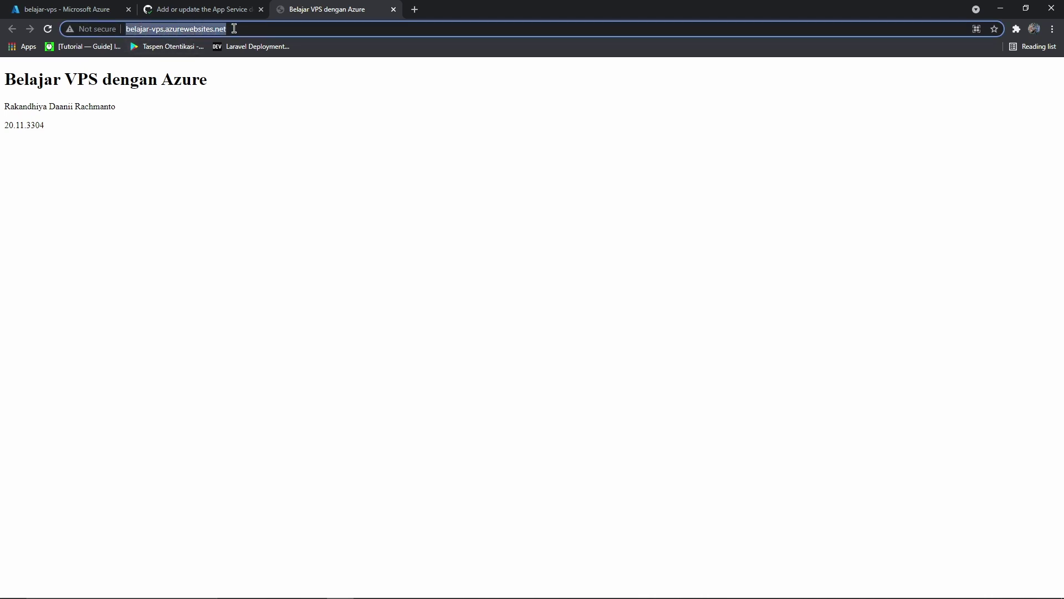
pyautogui.click(369, 243)
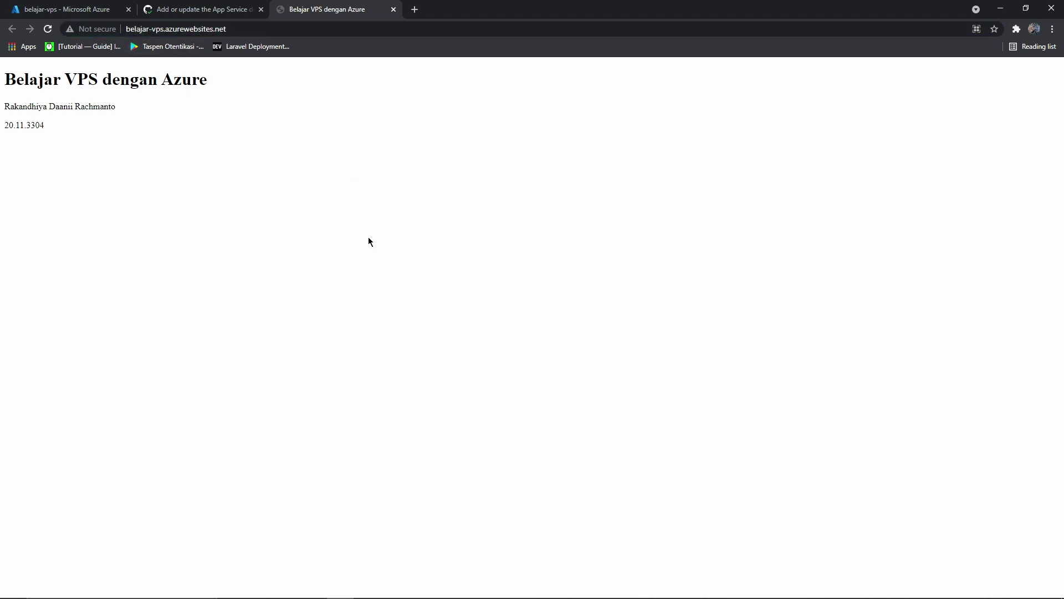